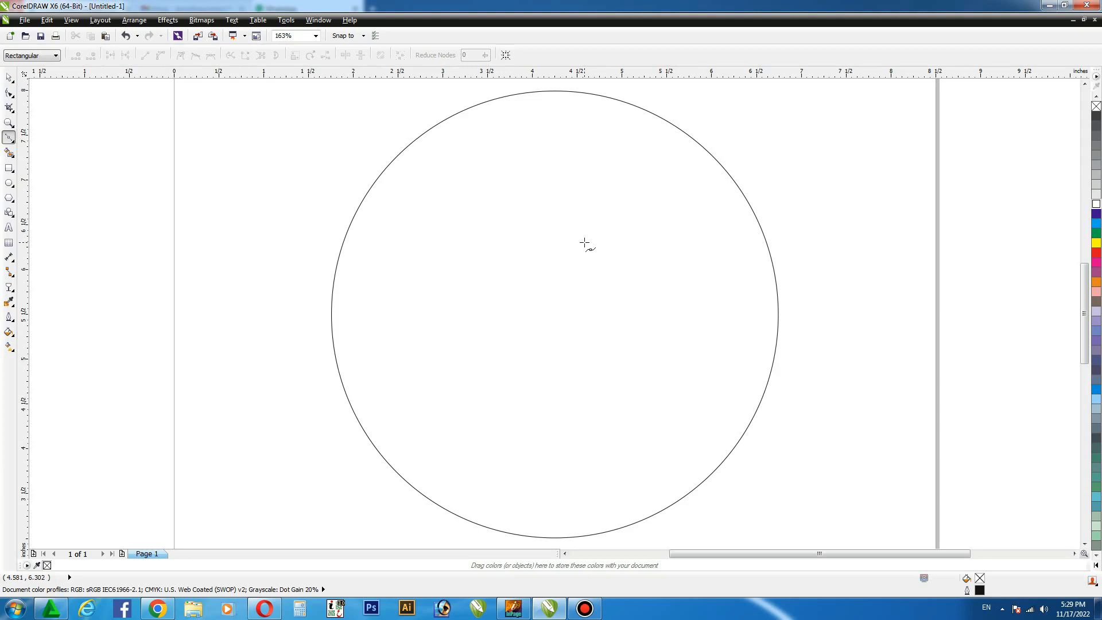
Draw a closed four-point outline from the circle's upper middle to its right edge, lower-left edge and center area
click(585, 245)
click(775, 339)
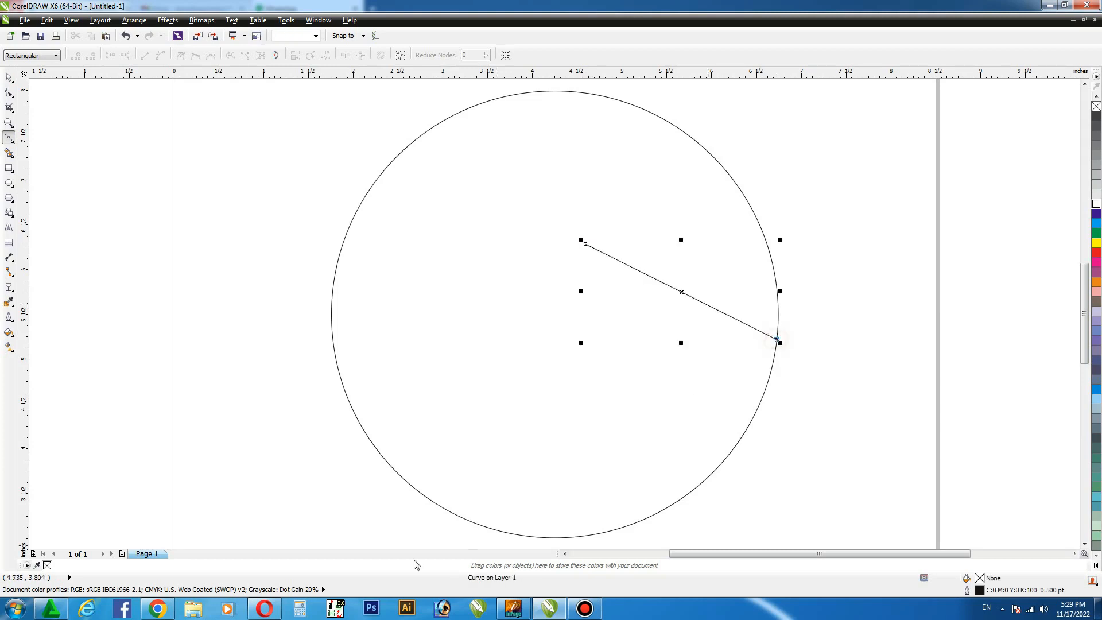
click(382, 461)
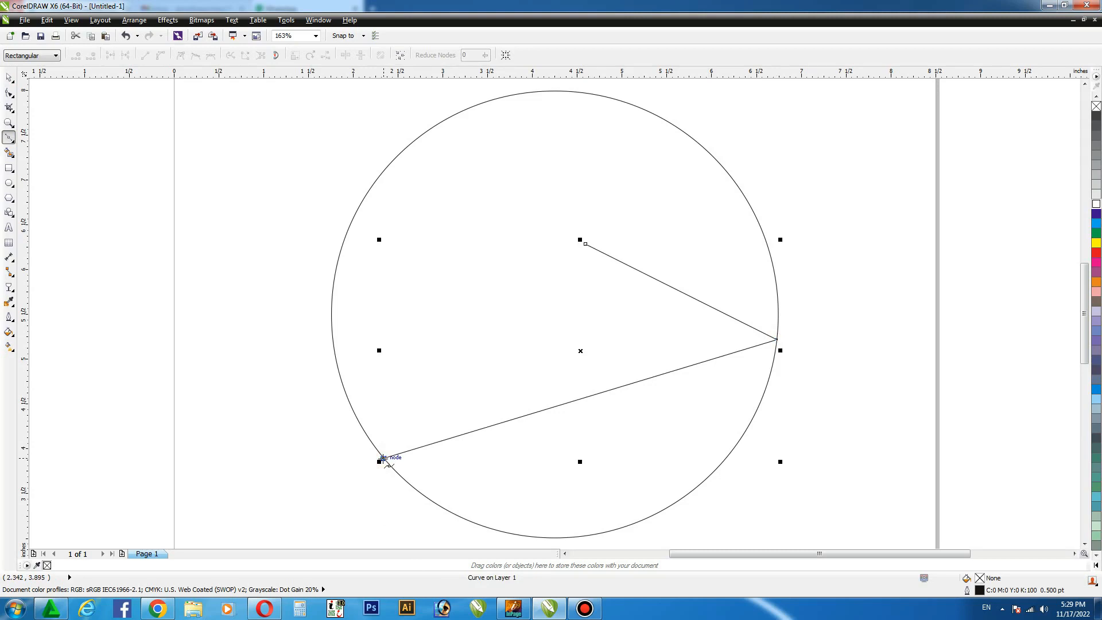
click(583, 338)
Convert all the outline's segments to curves, bending its upper edge outward and its long lower edge down to the circle
key(F10)
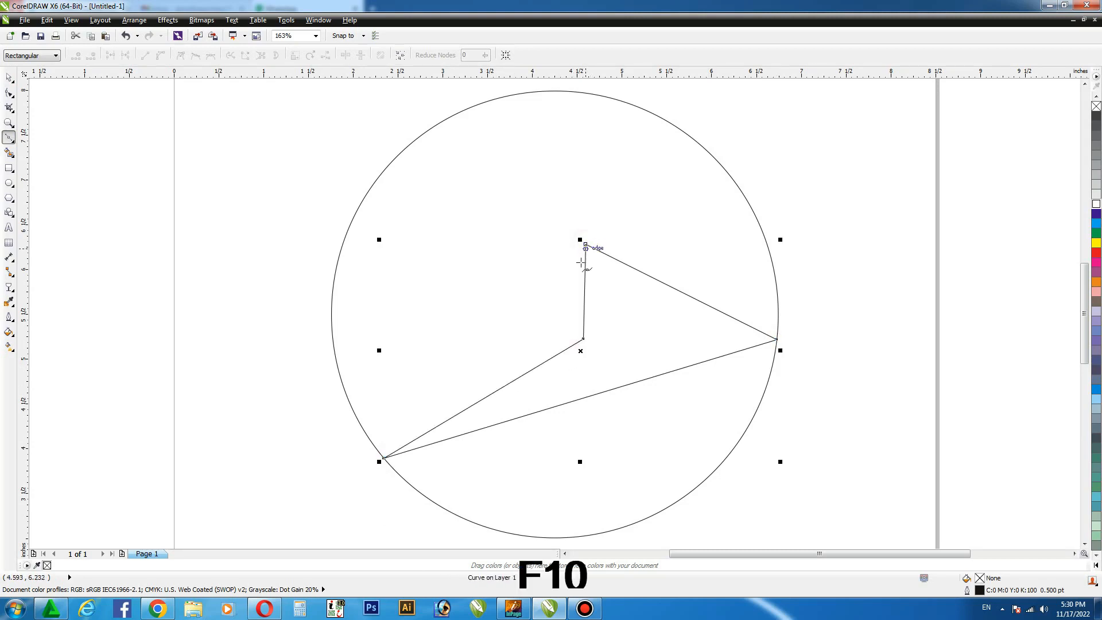
drag(858, 212, 300, 518)
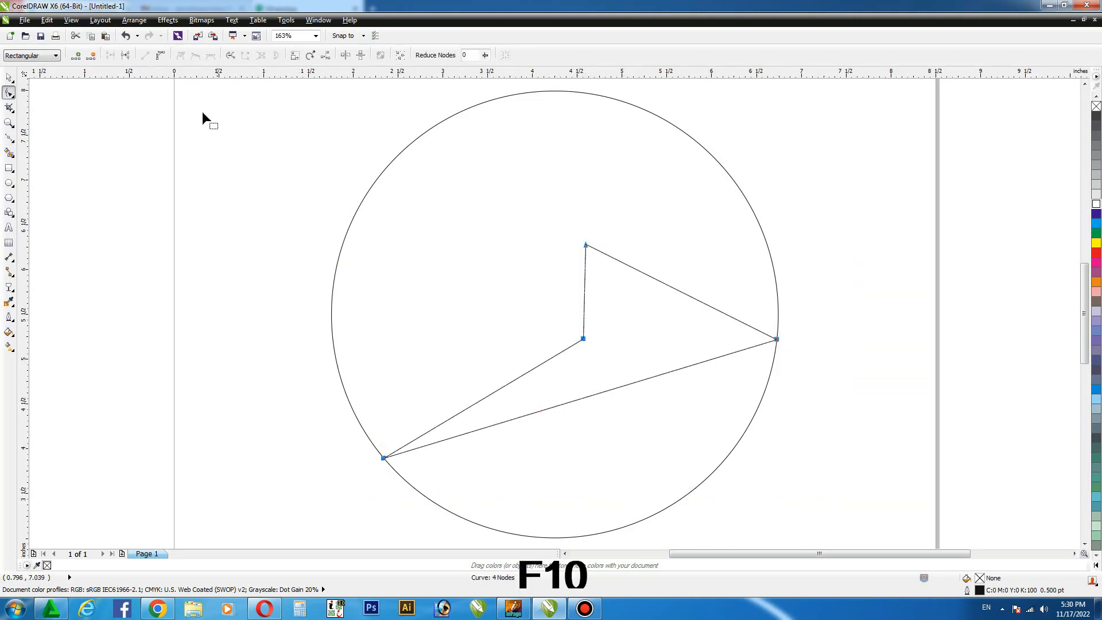
click(163, 57)
drag(681, 291, 697, 252)
drag(617, 390, 628, 522)
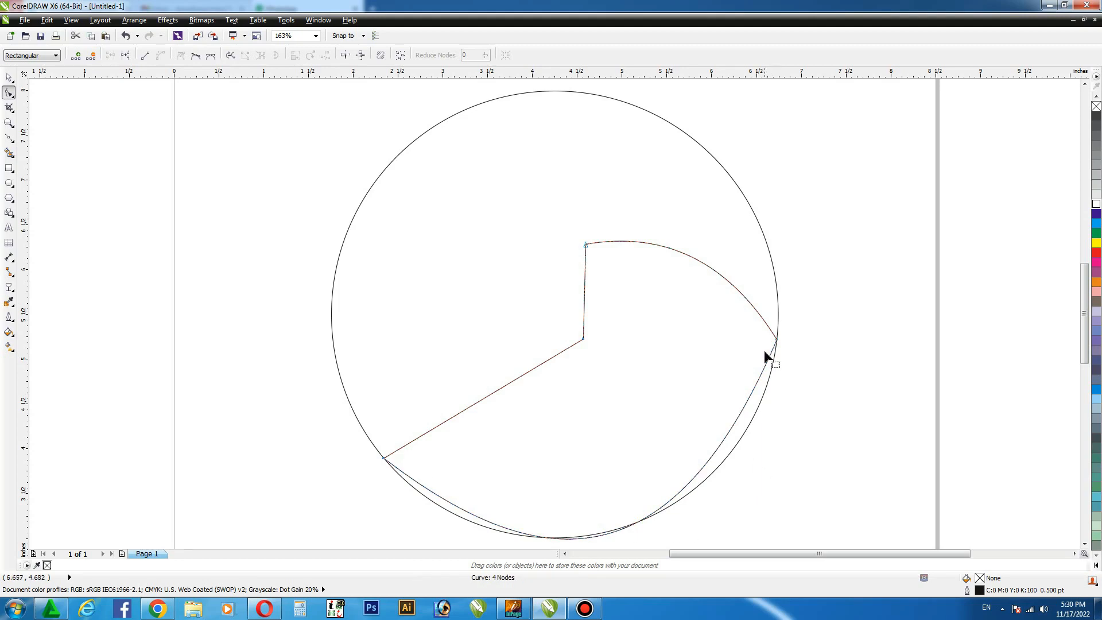
Adjust the curve handles at the outline's right and lower-left nodes so its lower edge roughly follows the circle's arc
click(777, 340)
click(1085, 543)
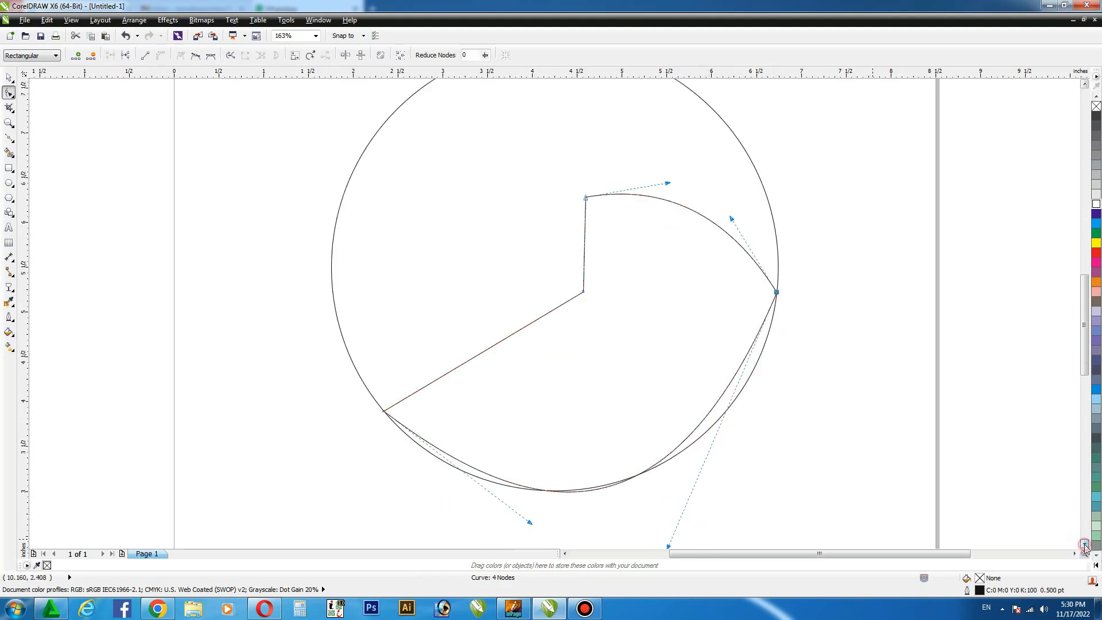
drag(670, 504, 738, 501)
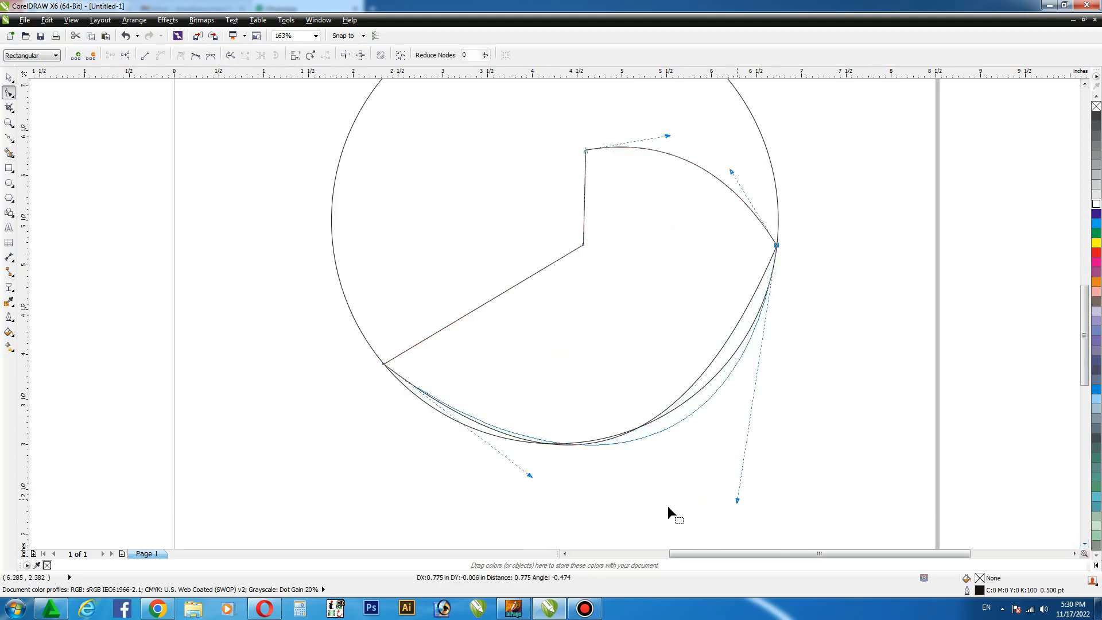
drag(529, 476, 482, 496)
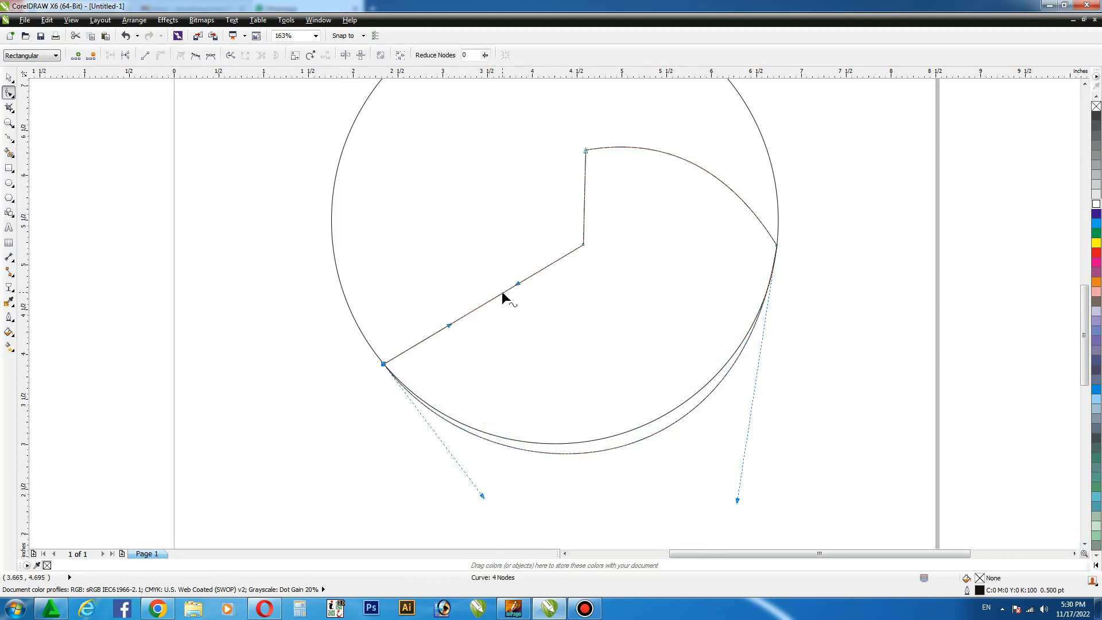
Delete the outline's inner middle node and shape the remaining inner edge into one sweeping curve from the upper tip to the lower-left tip
drag(502, 293, 568, 386)
key(Delete)
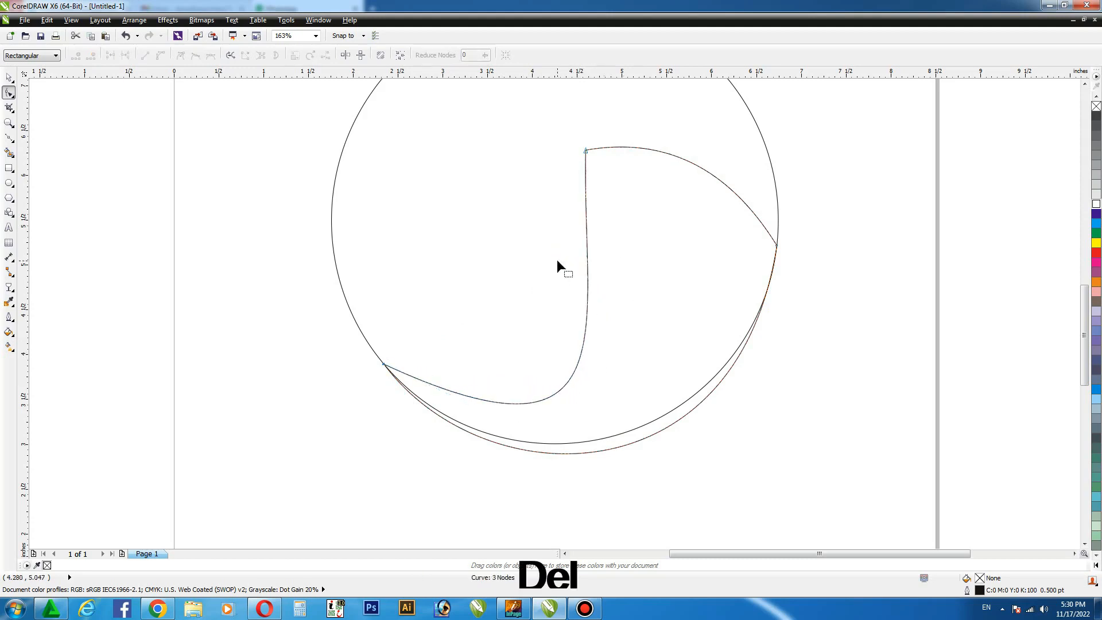
click(586, 152)
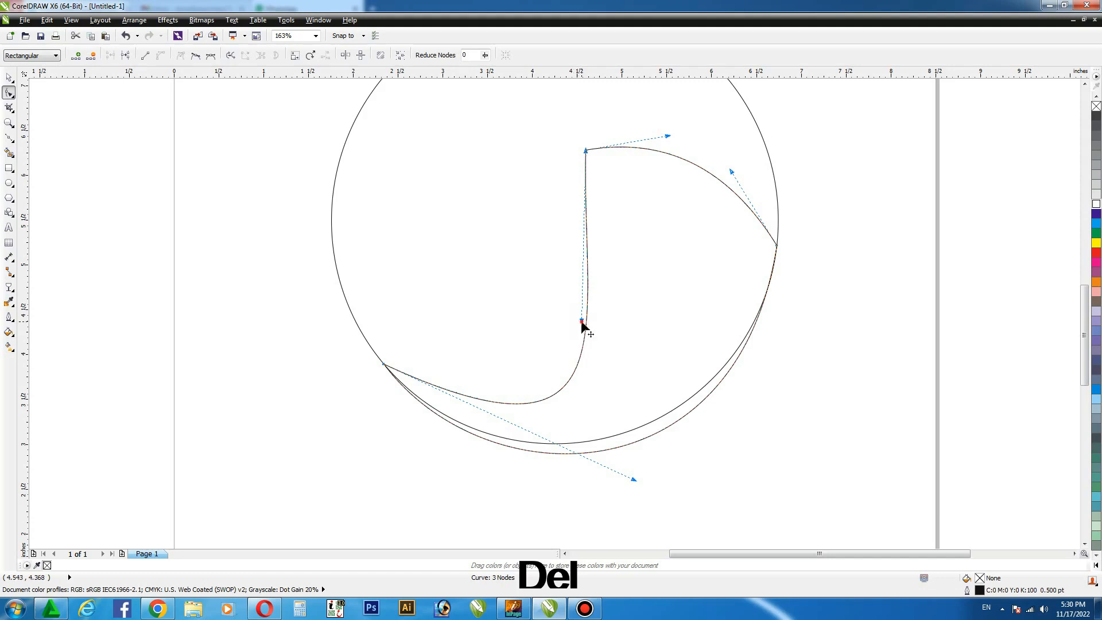
drag(582, 321, 668, 318)
click(631, 482)
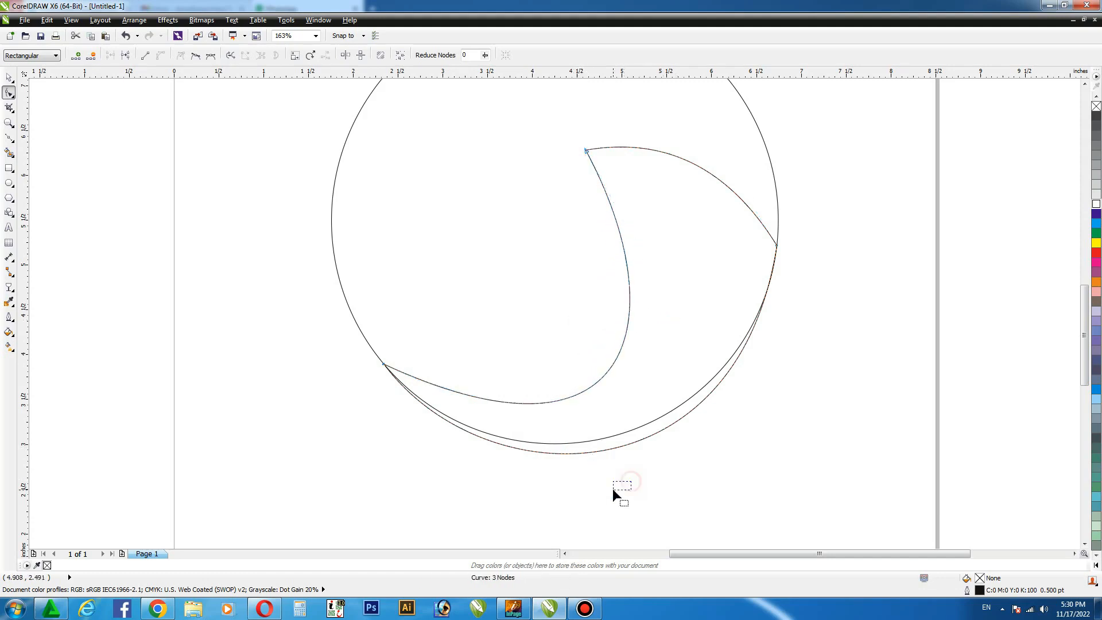
click(383, 365)
drag(635, 481, 617, 500)
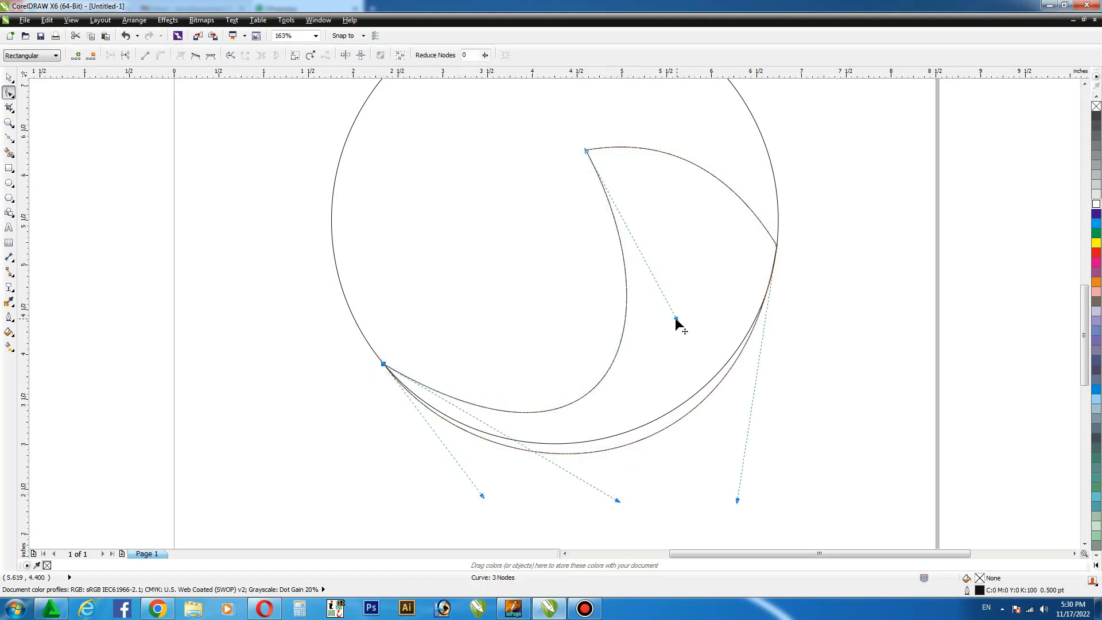
click(9, 76)
click(42, 108)
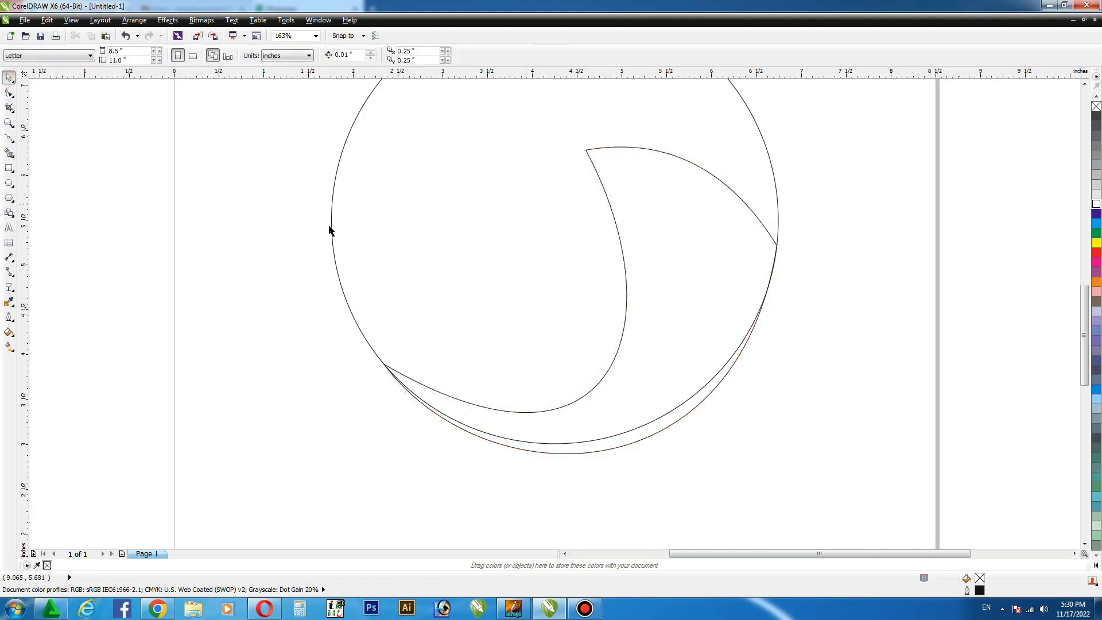
Draw an open two-segment line above the body, from its upper tip through a point near the circle to its right node
key(F4)
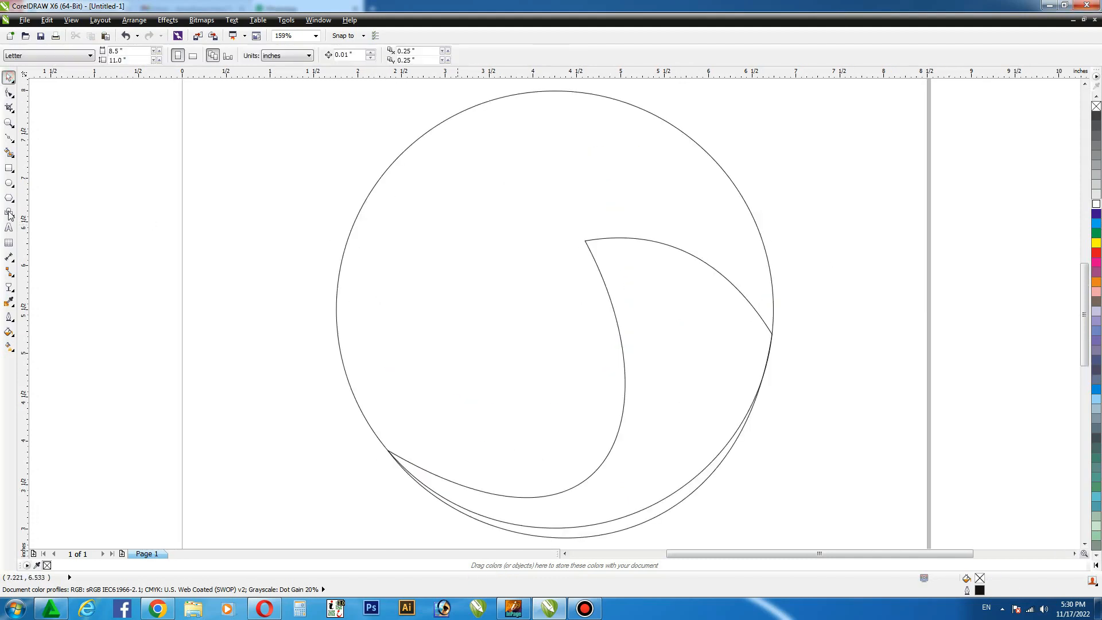
click(9, 137)
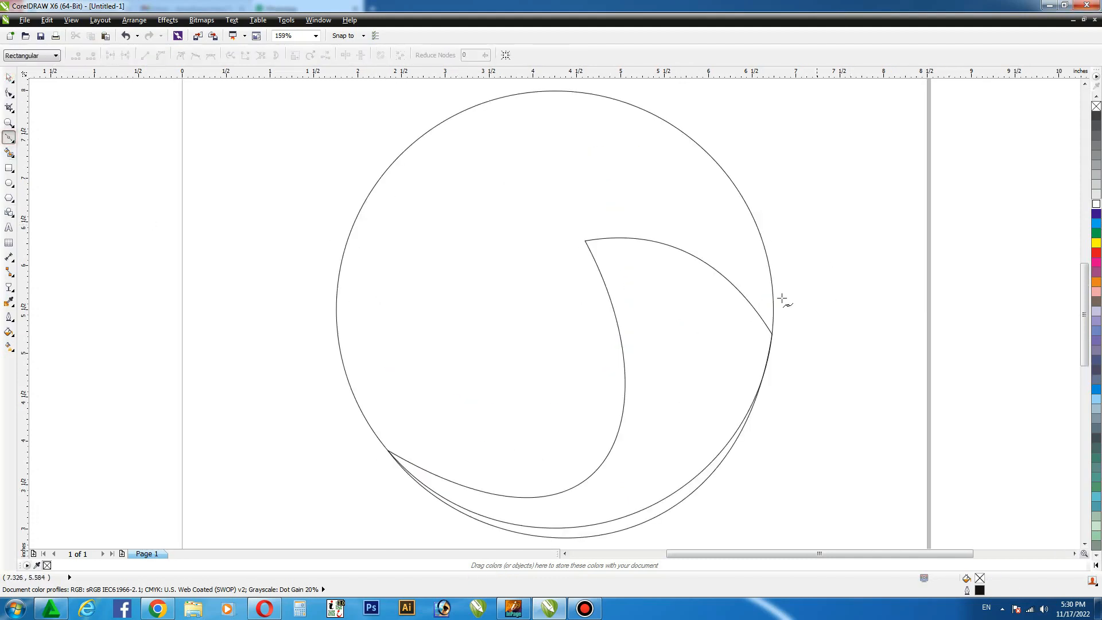
click(729, 217)
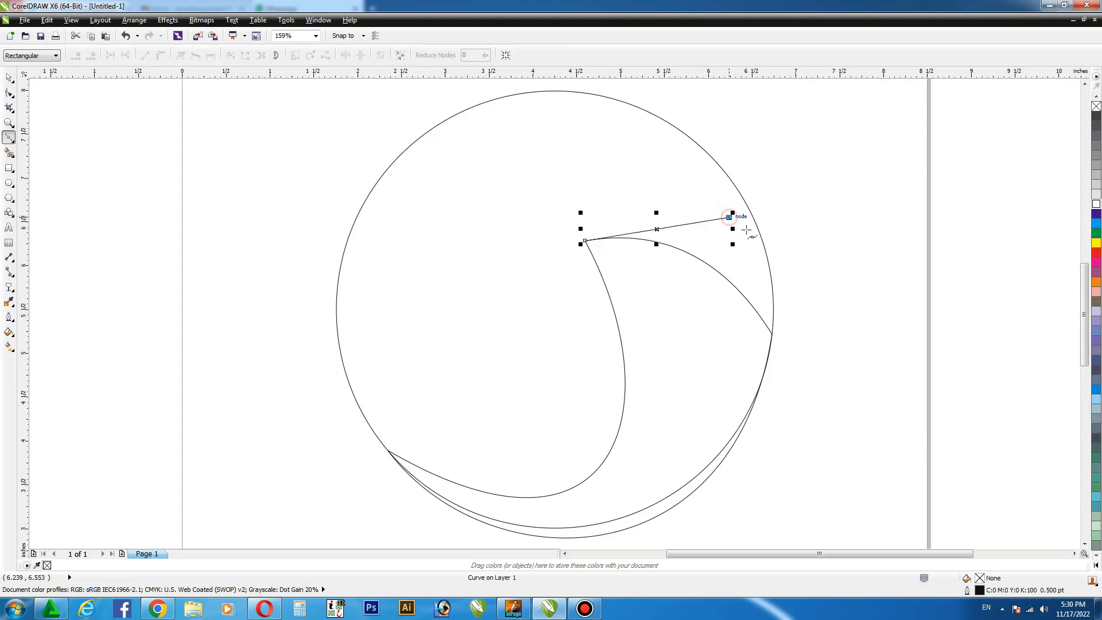
click(772, 333)
Convert the new line to curves, bend both segments outward, and delete the middle node to form a single rounded head arc
key(F10)
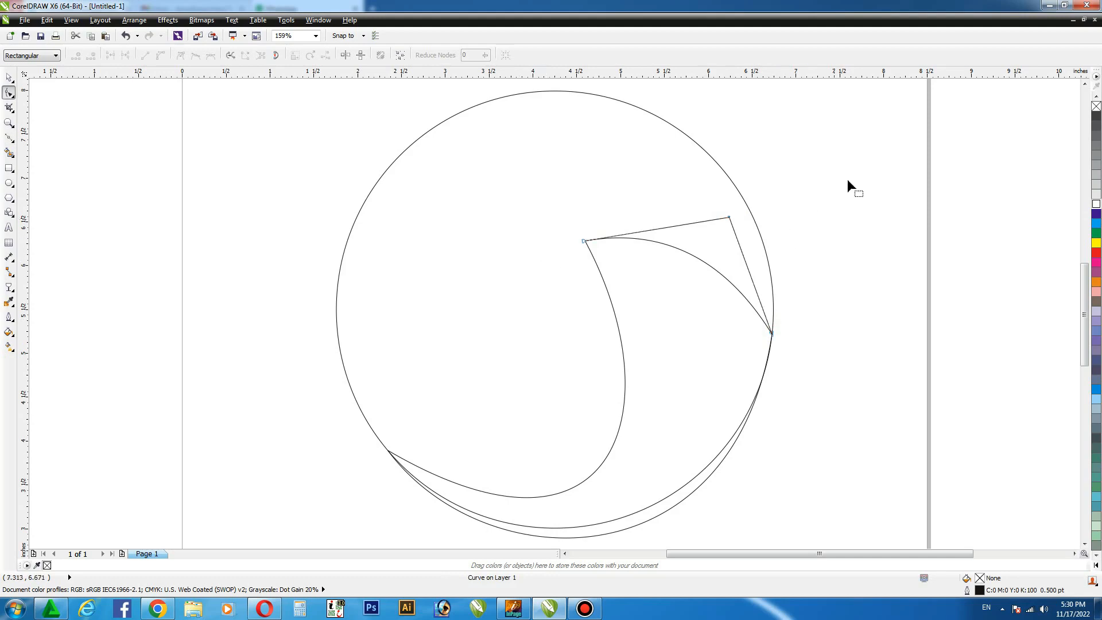
drag(848, 184, 500, 386)
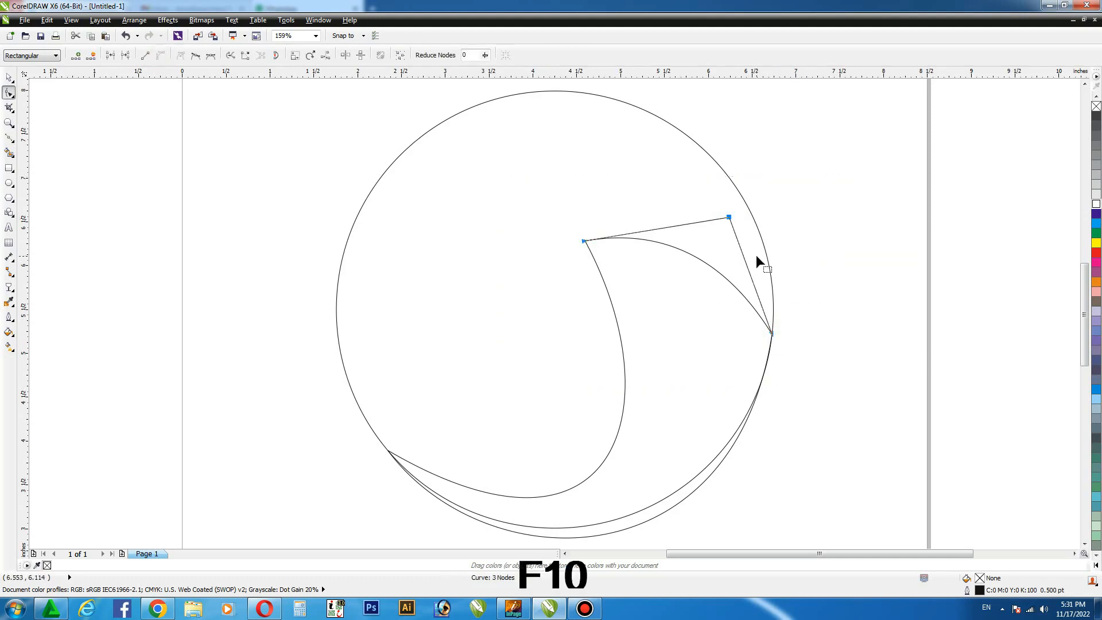
drag(747, 268, 759, 256)
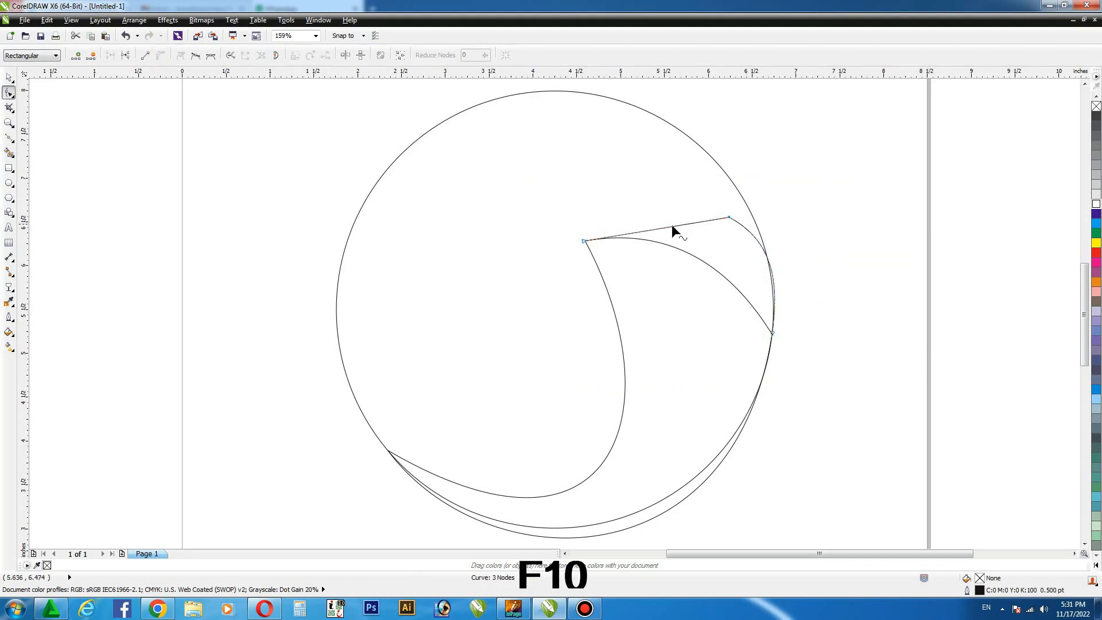
drag(666, 226, 660, 214)
drag(792, 204, 714, 236)
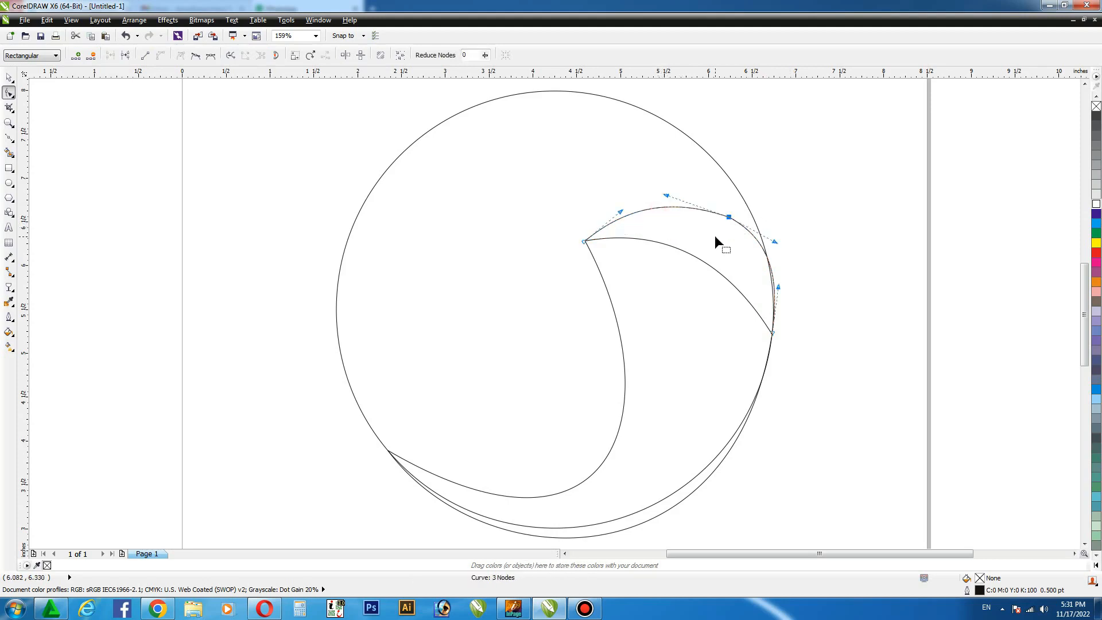
key(Delete)
click(8, 78)
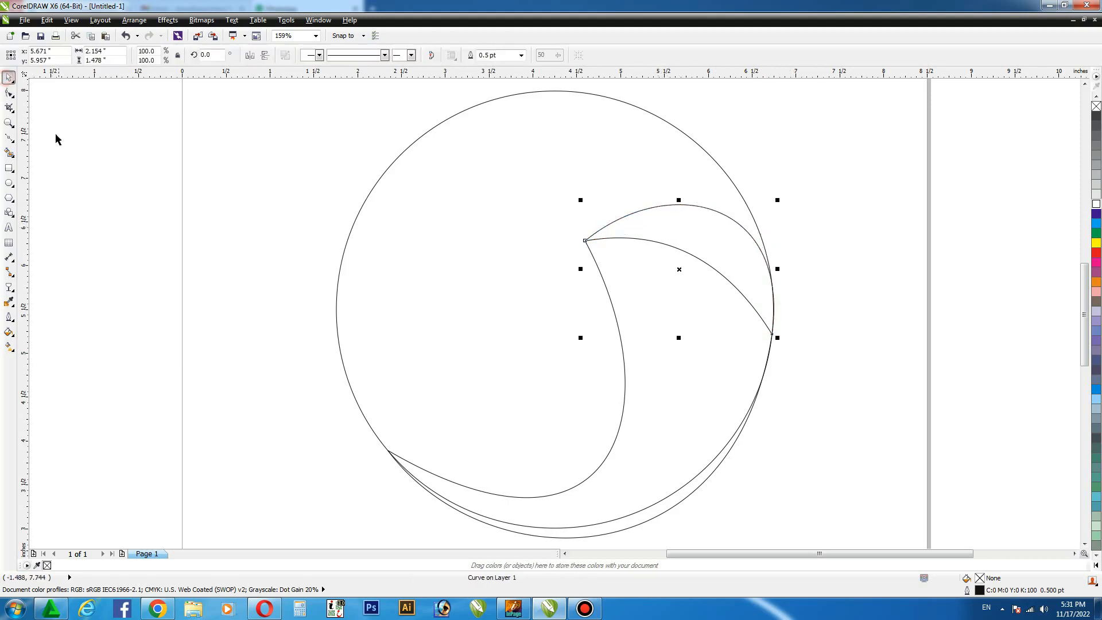
Create filled shapes from the enclosed head and body areas with Smart Fill
click(9, 152)
click(731, 241)
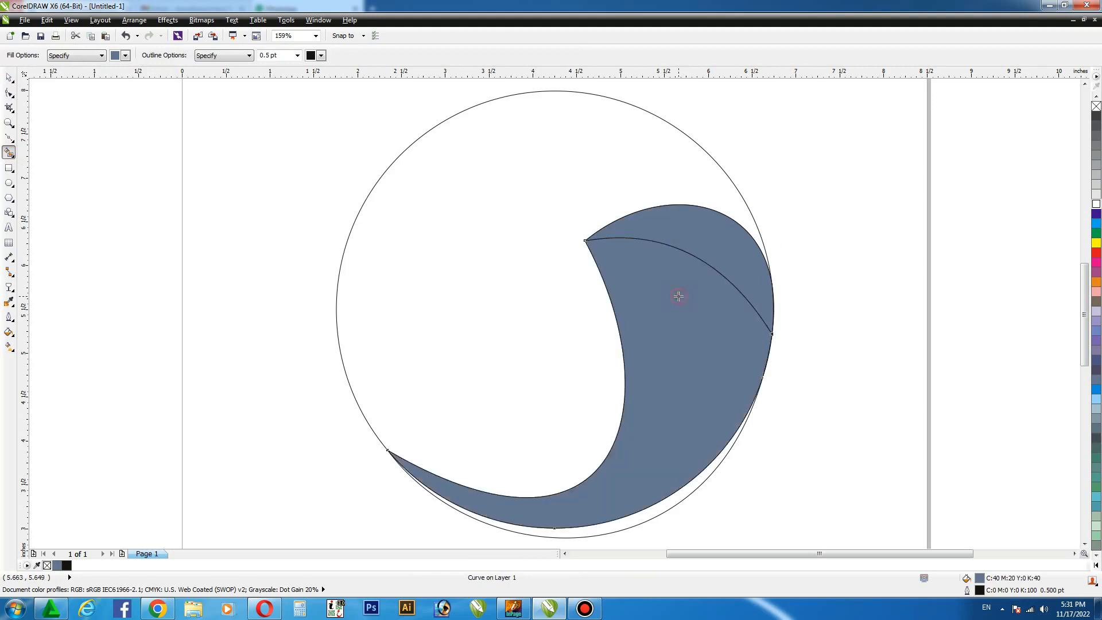
click(678, 294)
click(8, 78)
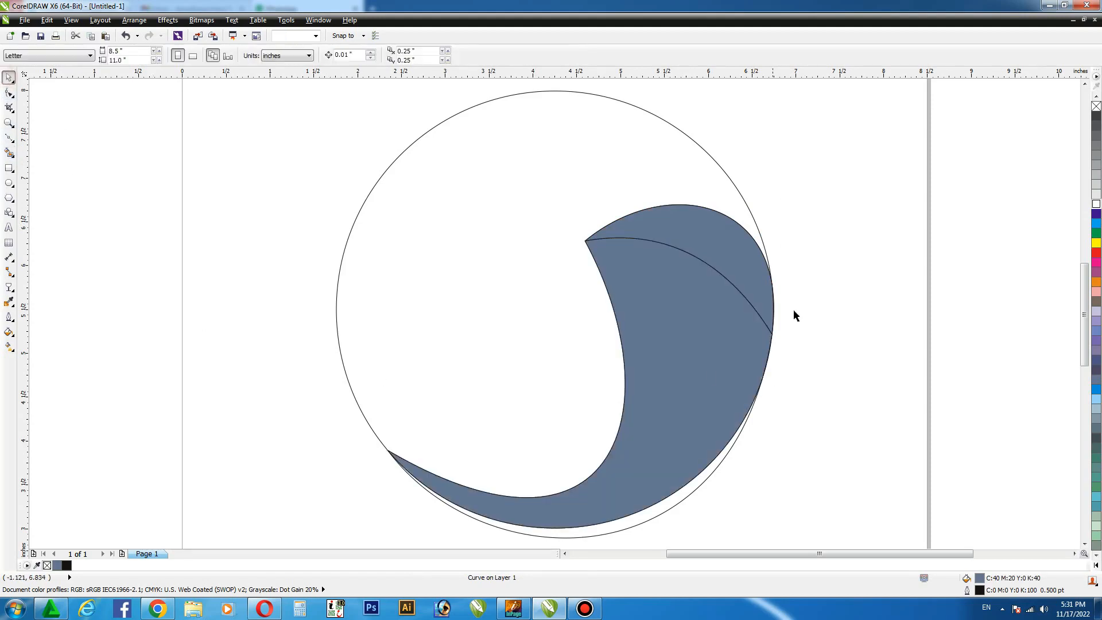
Color the head shape green and the body shape light yellow-green
click(742, 248)
click(1096, 233)
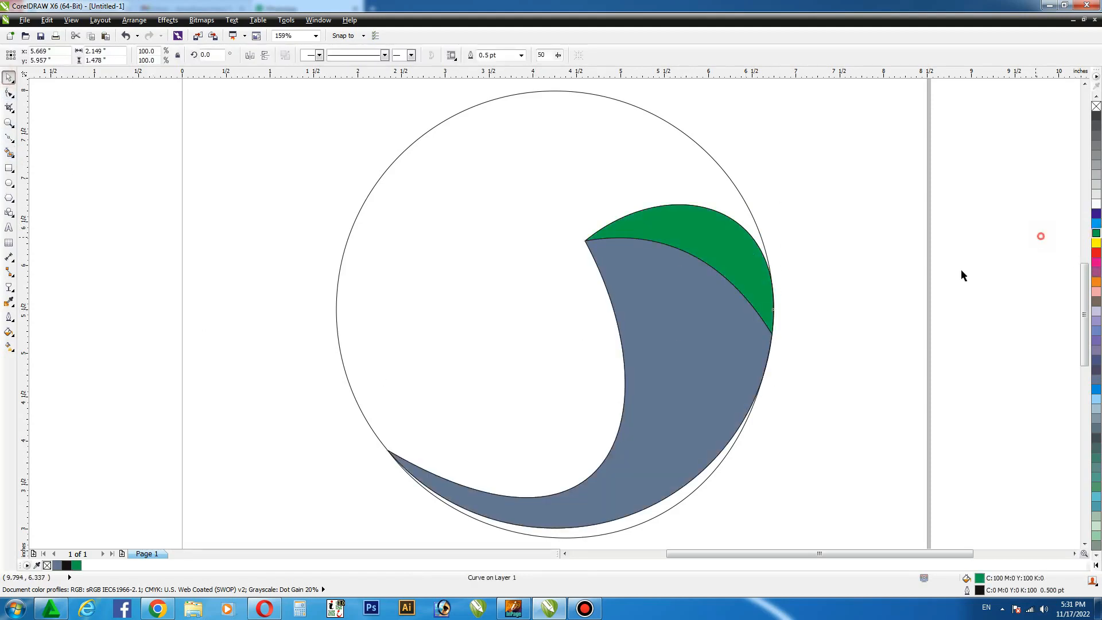
click(716, 420)
click(1096, 565)
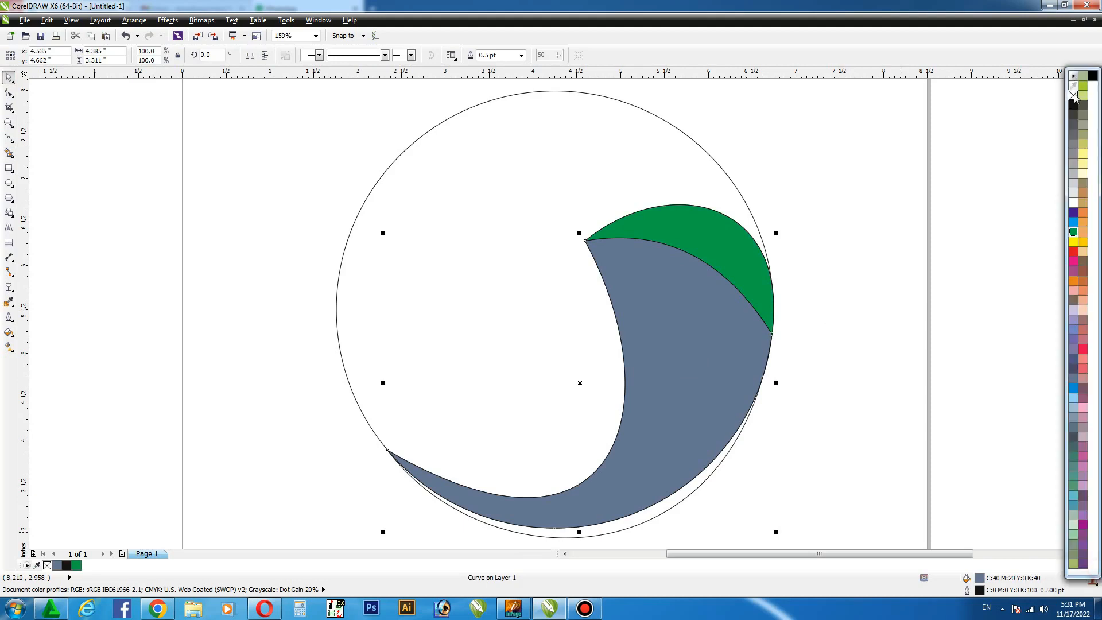
click(1083, 96)
click(916, 172)
Remove the outlines from the green head and light green body shapes together
click(691, 230)
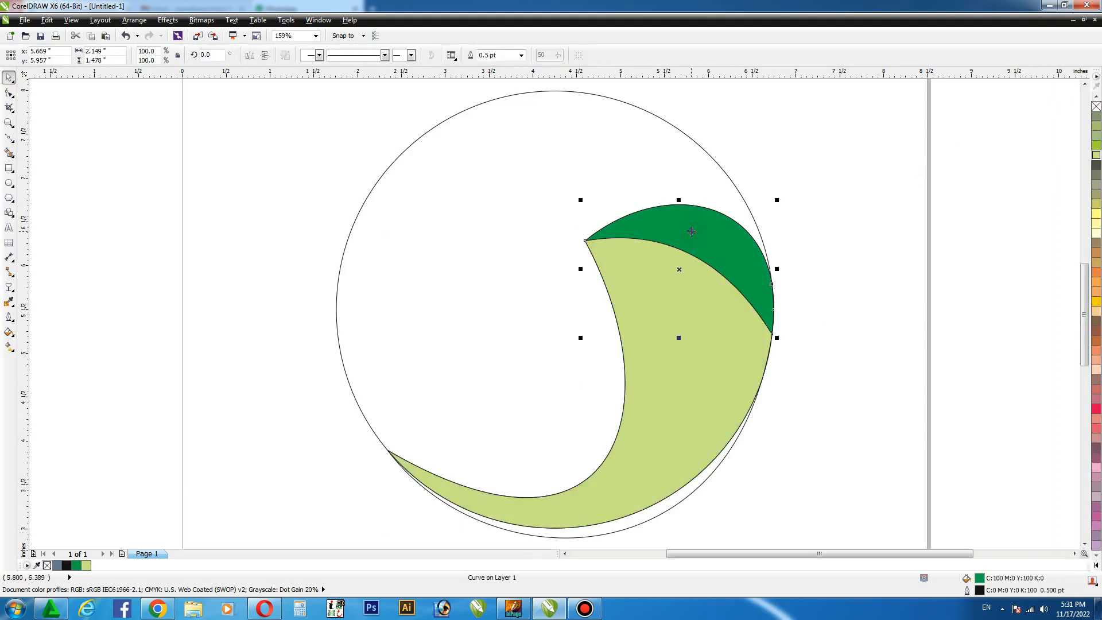
shift+click(687, 298)
right_click(1096, 107)
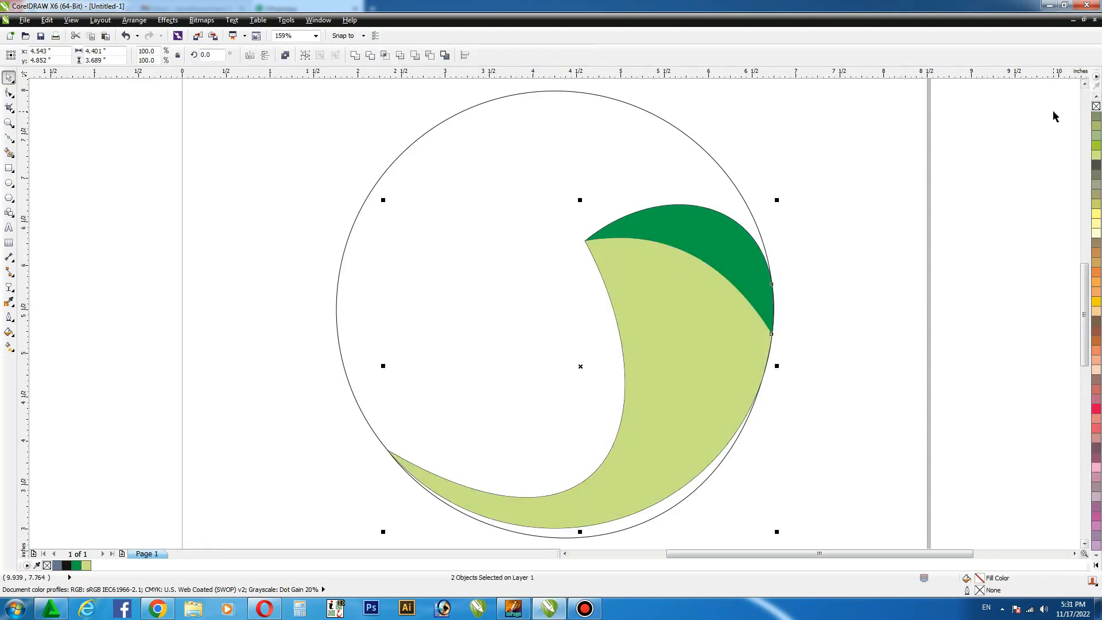
click(843, 219)
Draw a circle about 0.2 inches wide near the head's pointed tip, filled black with no outline, as the eye
key(F7)
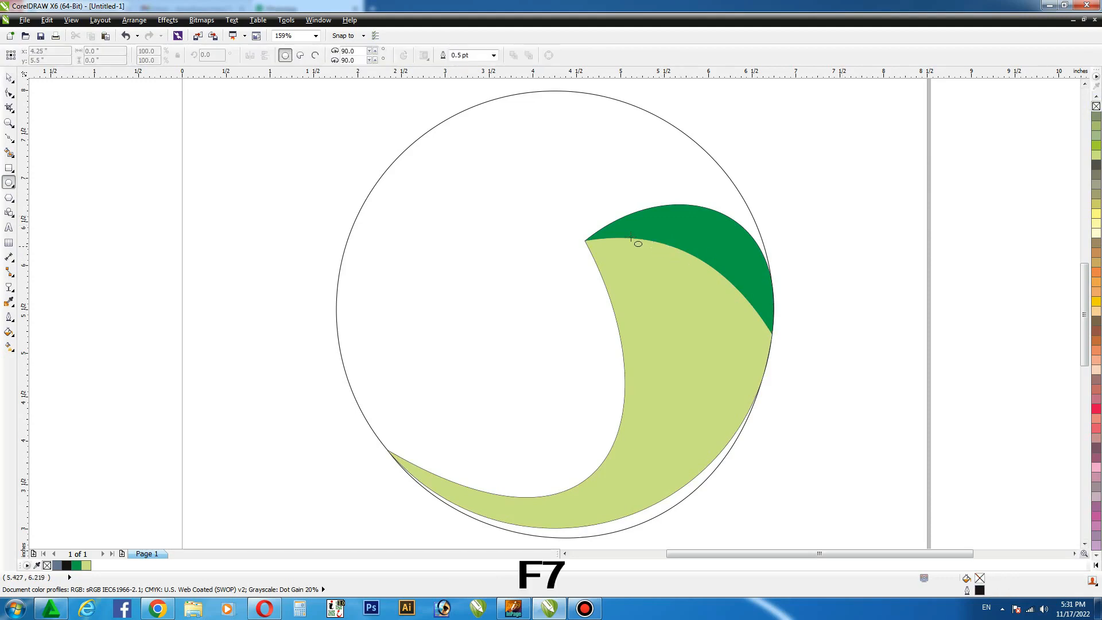
drag(613, 225, 638, 249)
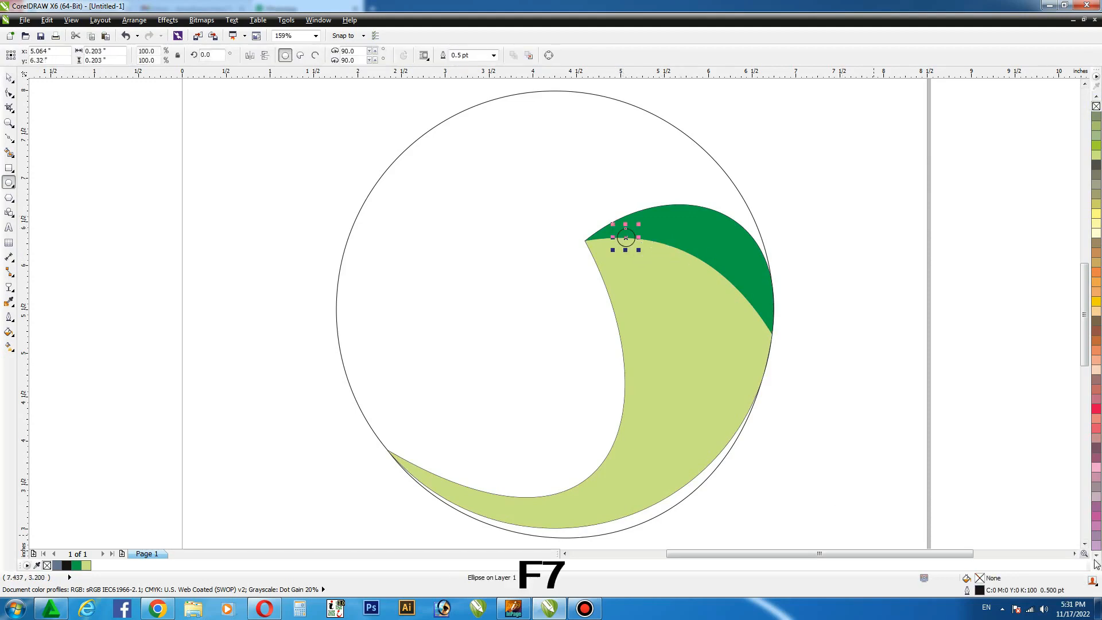
click(1095, 565)
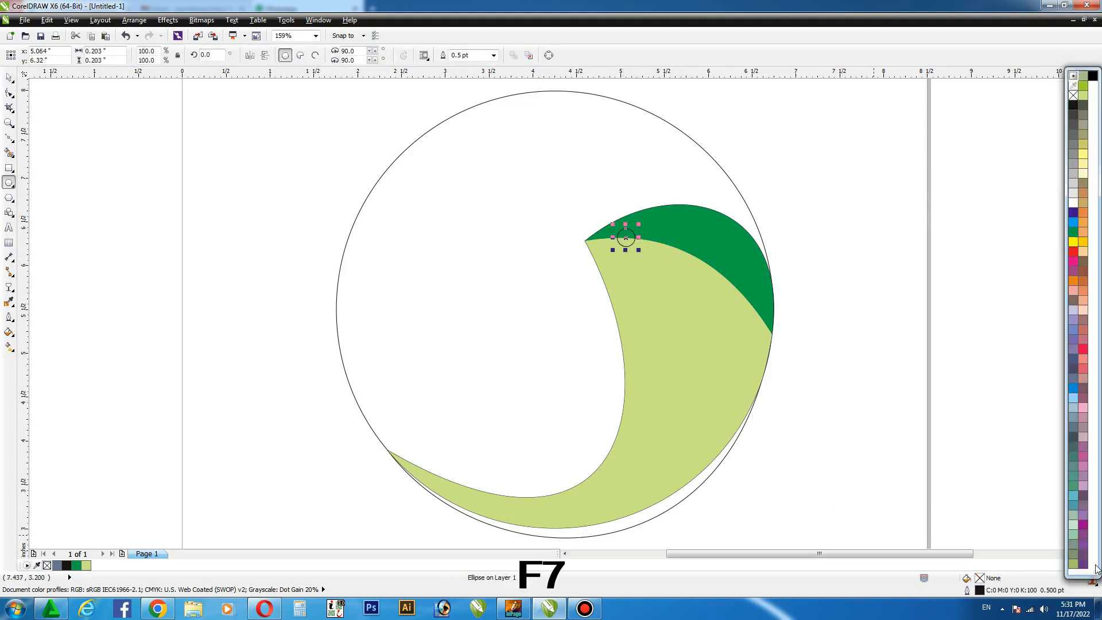
click(1073, 105)
right_click(1072, 95)
Move the black eye slightly away from the head's tip along the border between the two greens
click(10, 77)
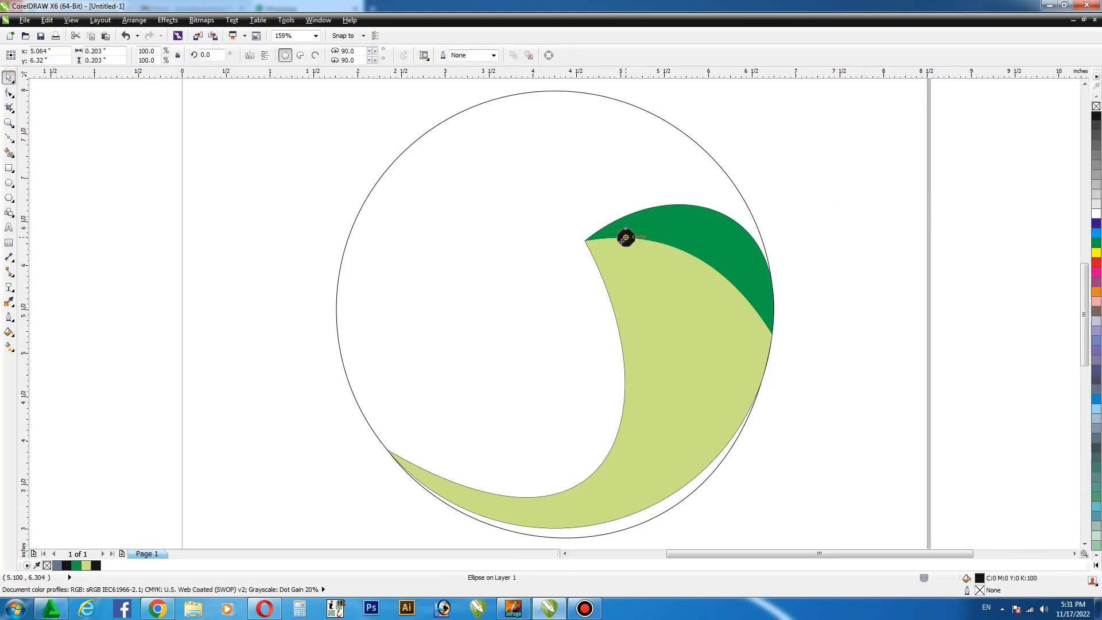
drag(626, 237, 646, 233)
click(851, 173)
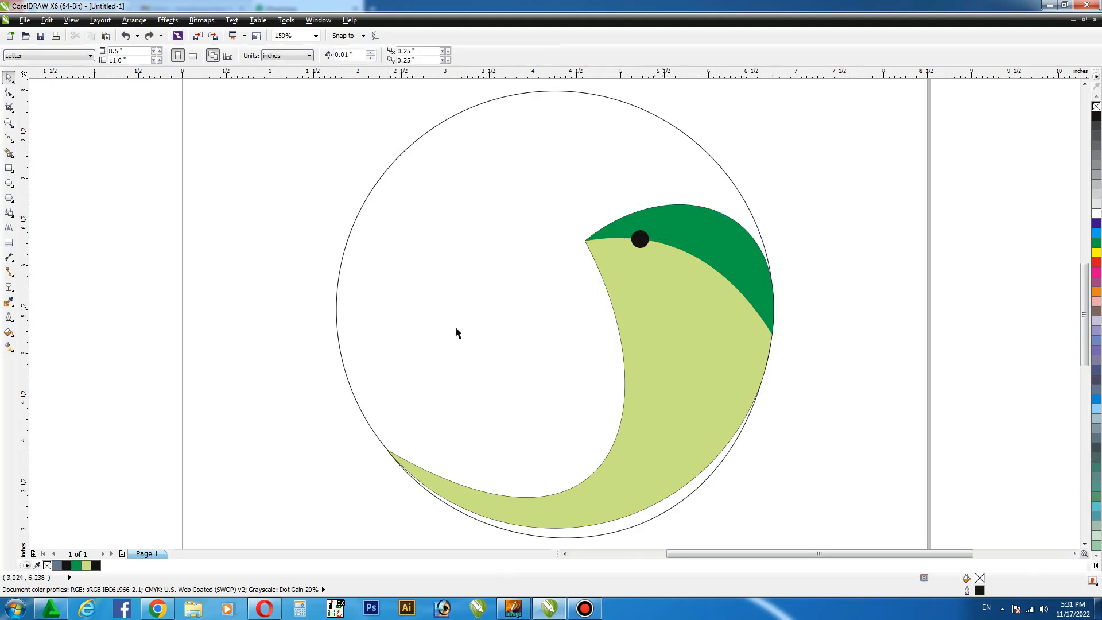
Draw a small closed triangular beak pointing left over the head's tip
click(10, 139)
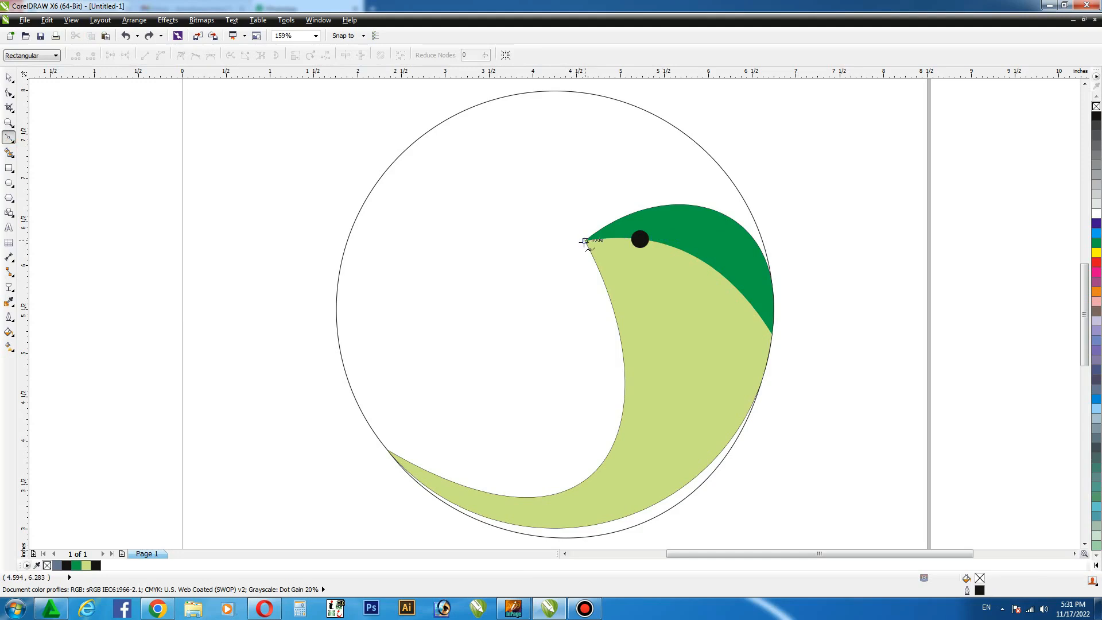
click(601, 235)
click(557, 236)
click(597, 250)
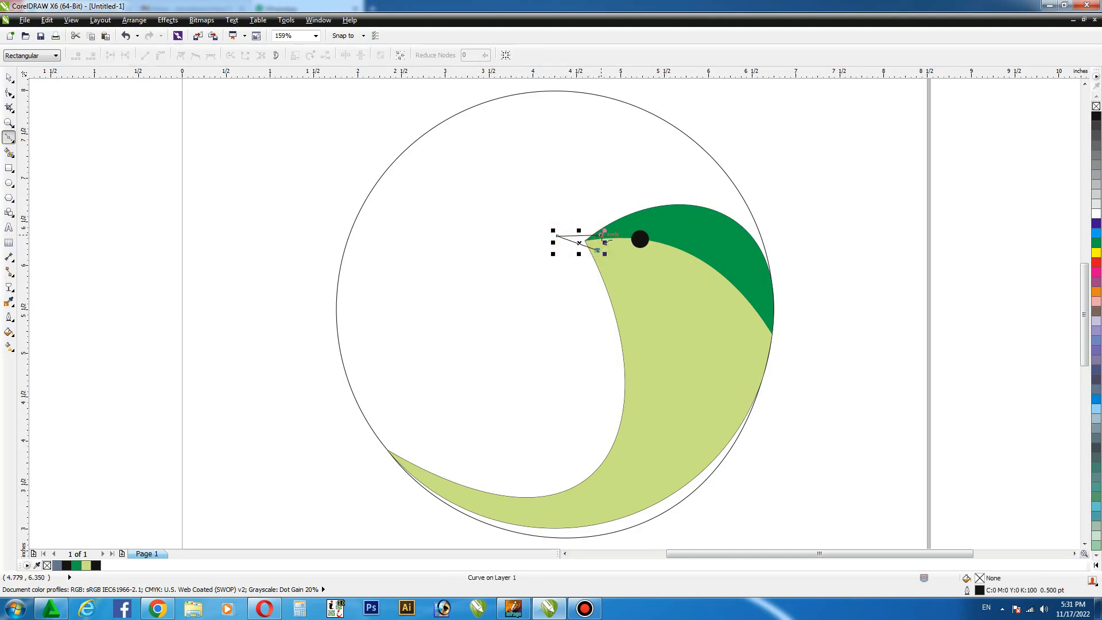
click(601, 235)
click(8, 78)
click(88, 148)
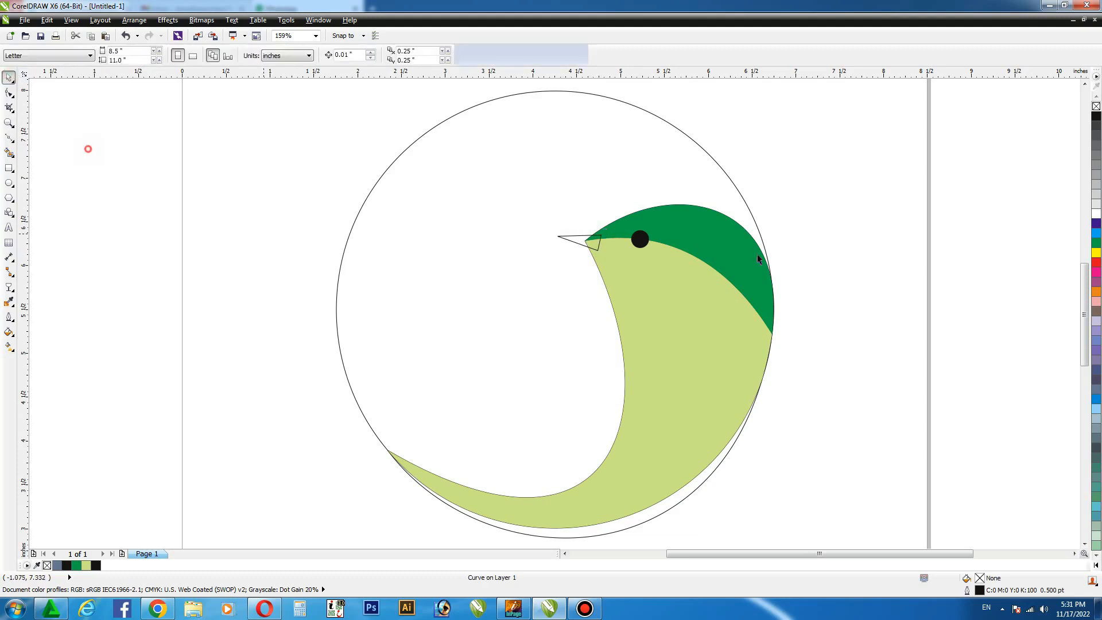
Fill the triangular beak with orange and remove its outline
click(576, 240)
click(1096, 292)
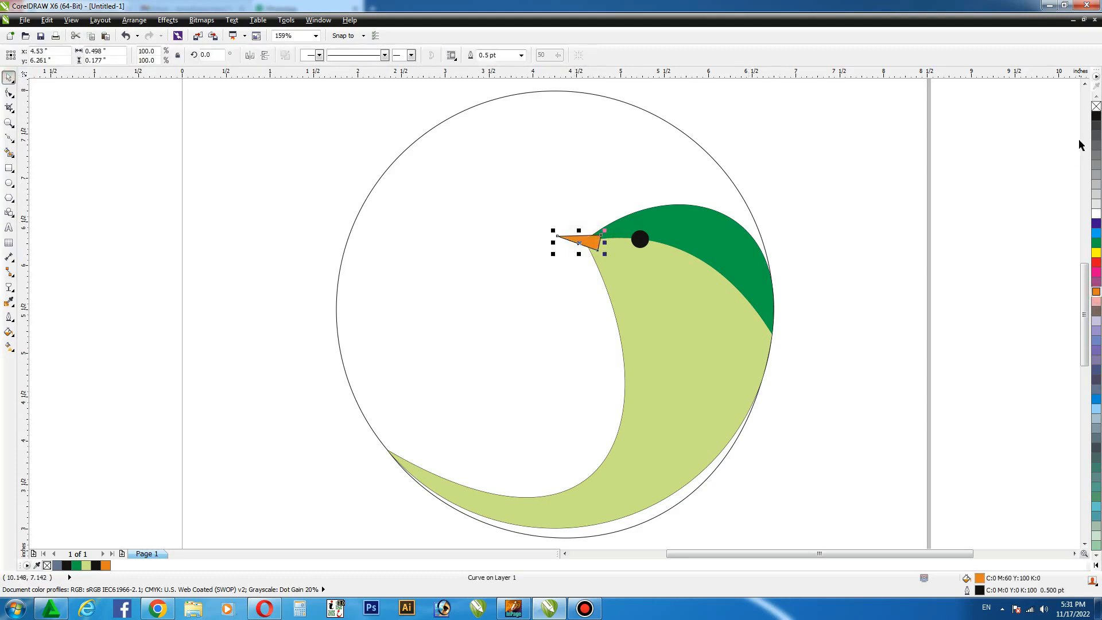
right_click(1097, 106)
click(970, 149)
Order the orange beak behind the green head and light green body, and slightly adjust its shape
click(573, 242)
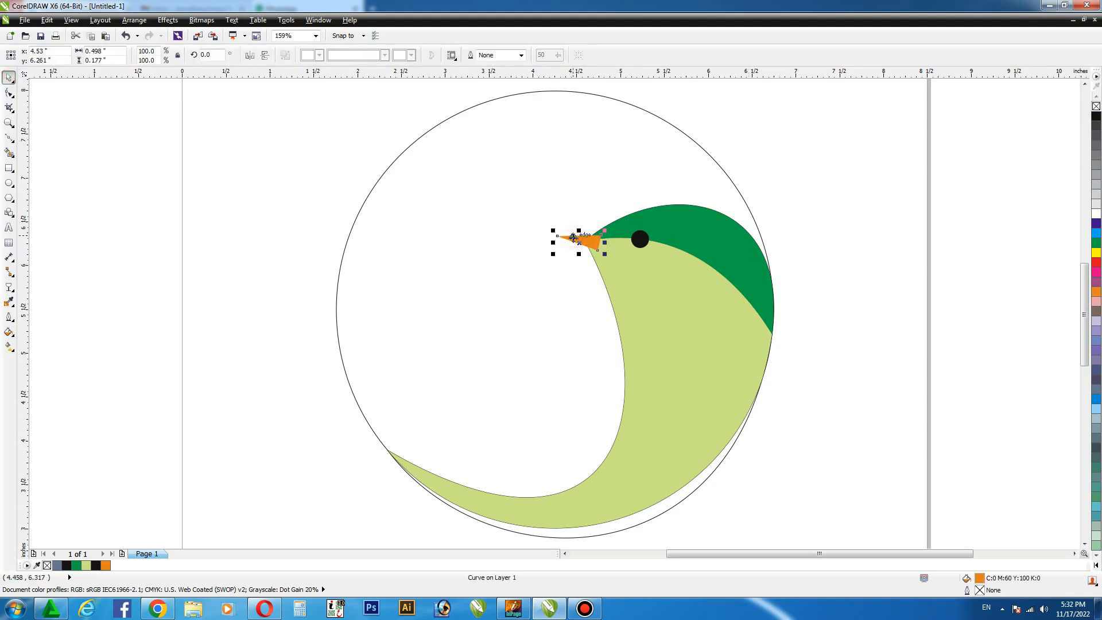
key(ctrl+Page_Down)
key(ctrl+Page_Up)
key(ctrl+Page_Down)
mouse_move(579, 231)
mouse_down()
mouse_move(612, 255)
mouse_move(578, 238)
mouse_up()
click(578, 235)
click(838, 187)
click(792, 216)
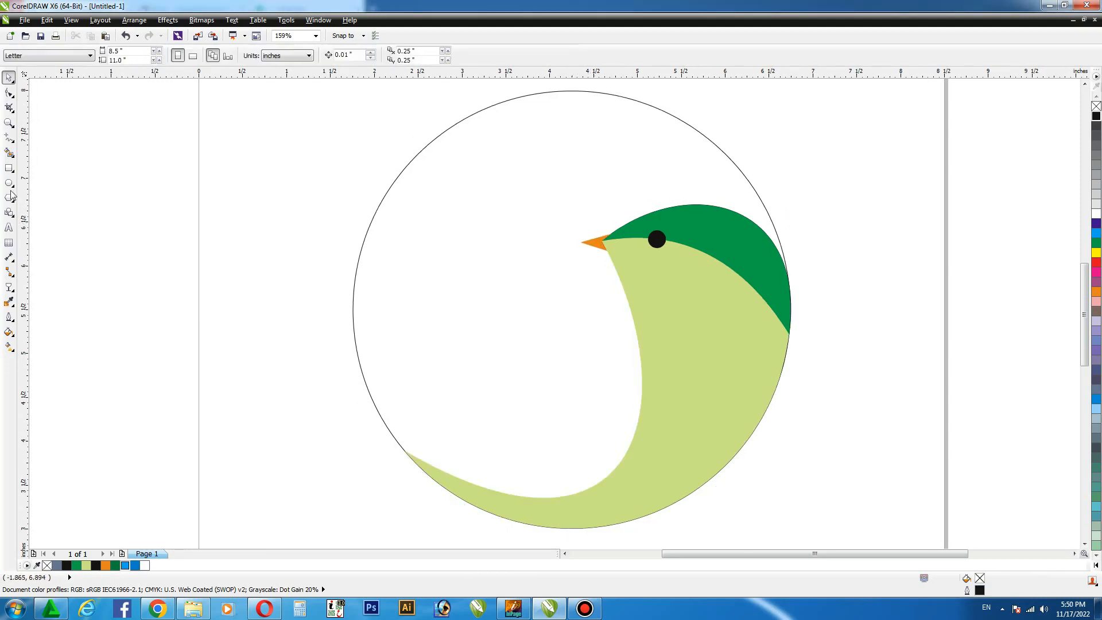
Draw a long horizontal rectangle about 5.56 by 0.31 inches and move it across the circle's middle, its end meeting the head's lower point
click(9, 168)
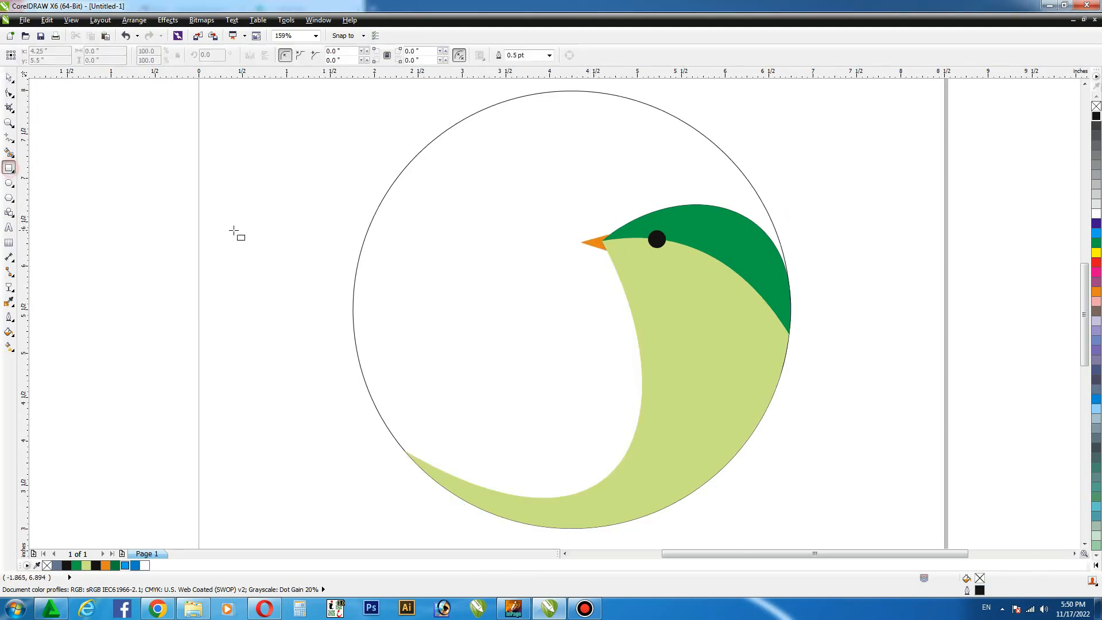
drag(236, 229, 723, 256)
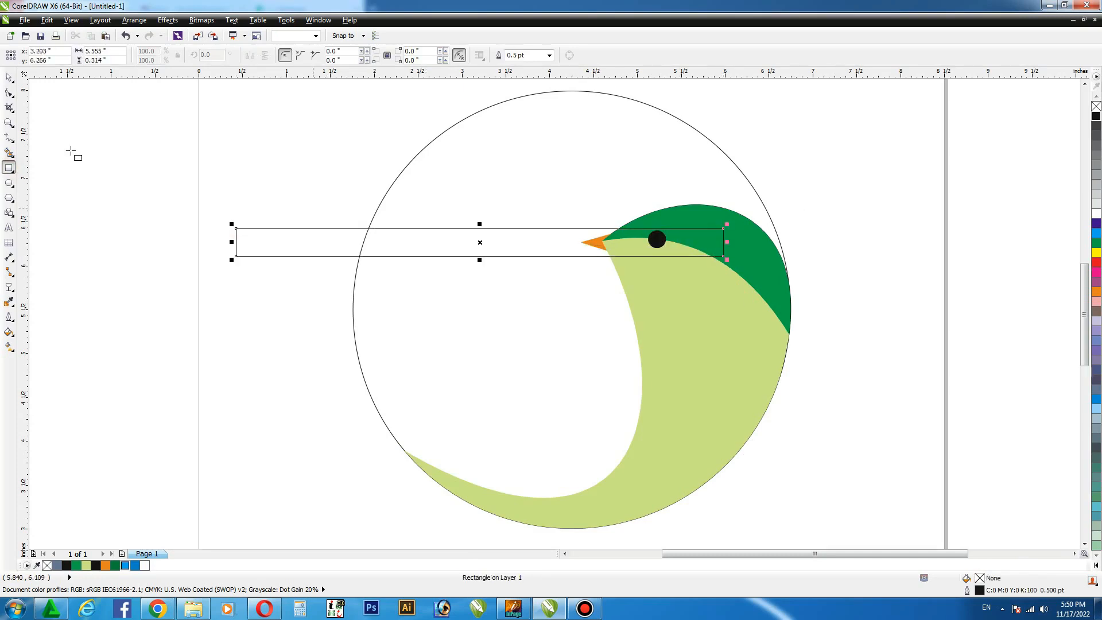
click(9, 77)
drag(323, 237, 389, 338)
Rotate the long rectangle by 28 degrees
key(BackSpace)
key(BackSpace)
key(BackSpace)
text(2)
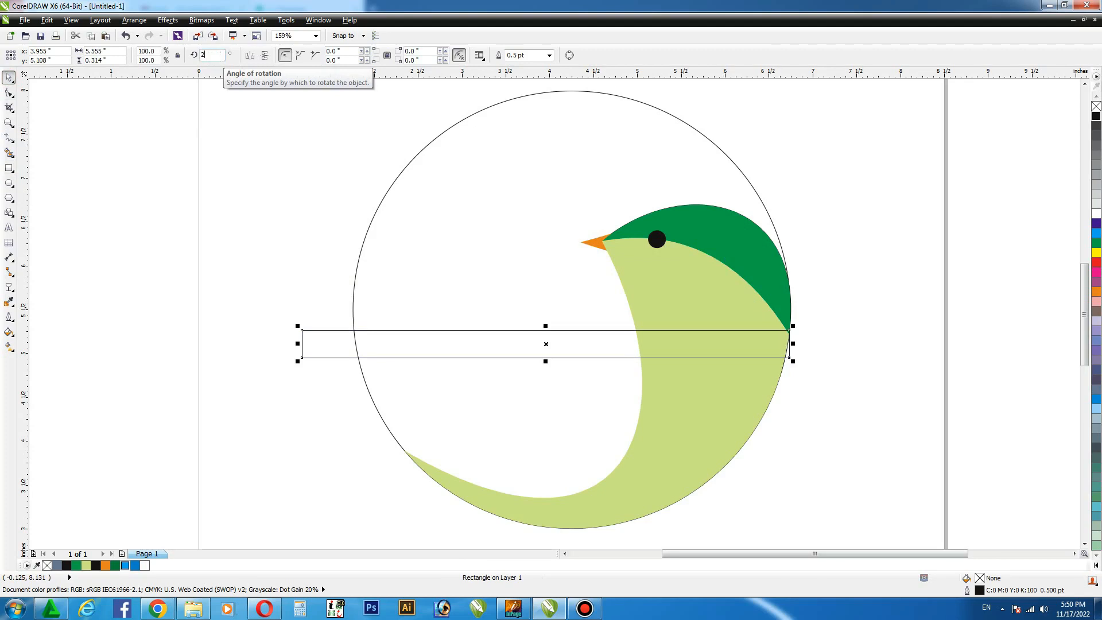
text(8)
key(Return)
click(212, 306)
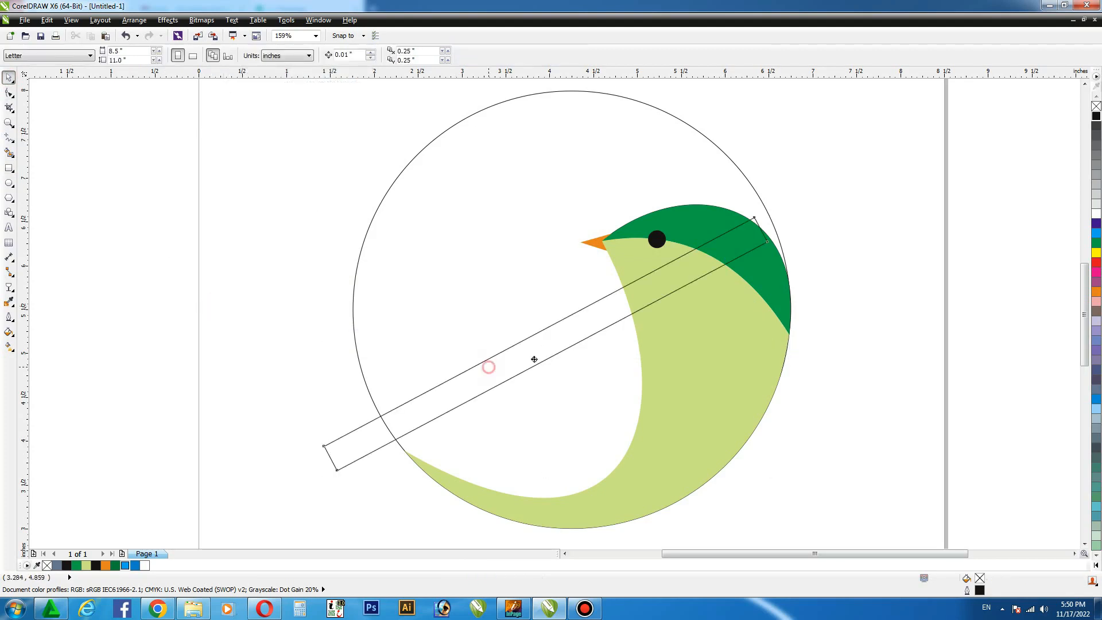
Scale the slanted rectangle to about 122% and position its lower edge just above the body's pointed tail end
drag(534, 359, 535, 359)
drag(477, 395, 463, 396)
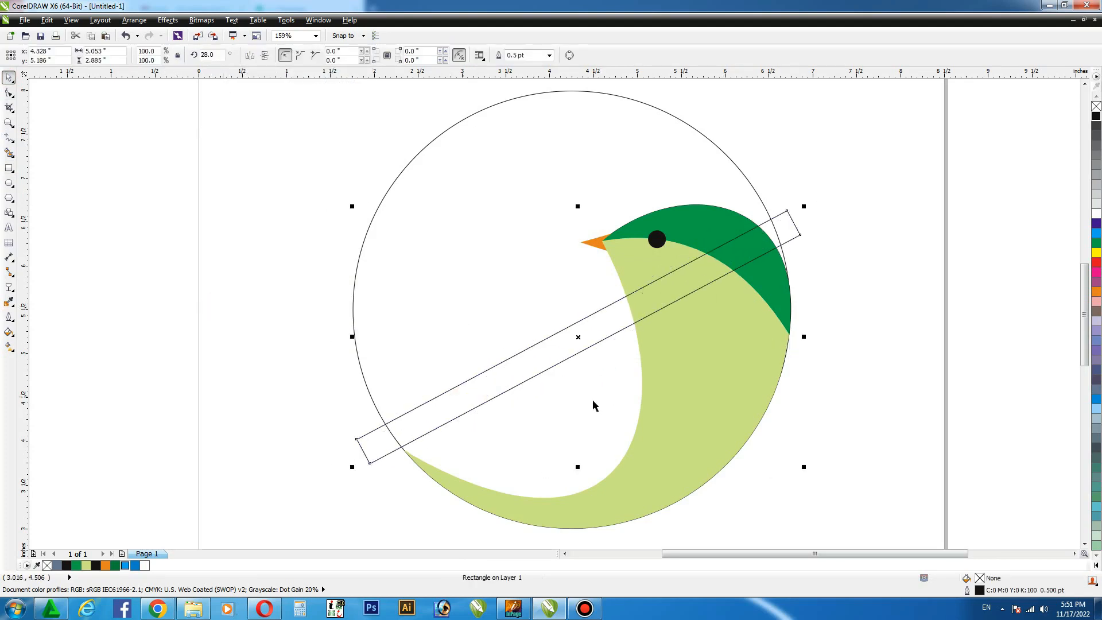
drag(802, 207, 872, 178)
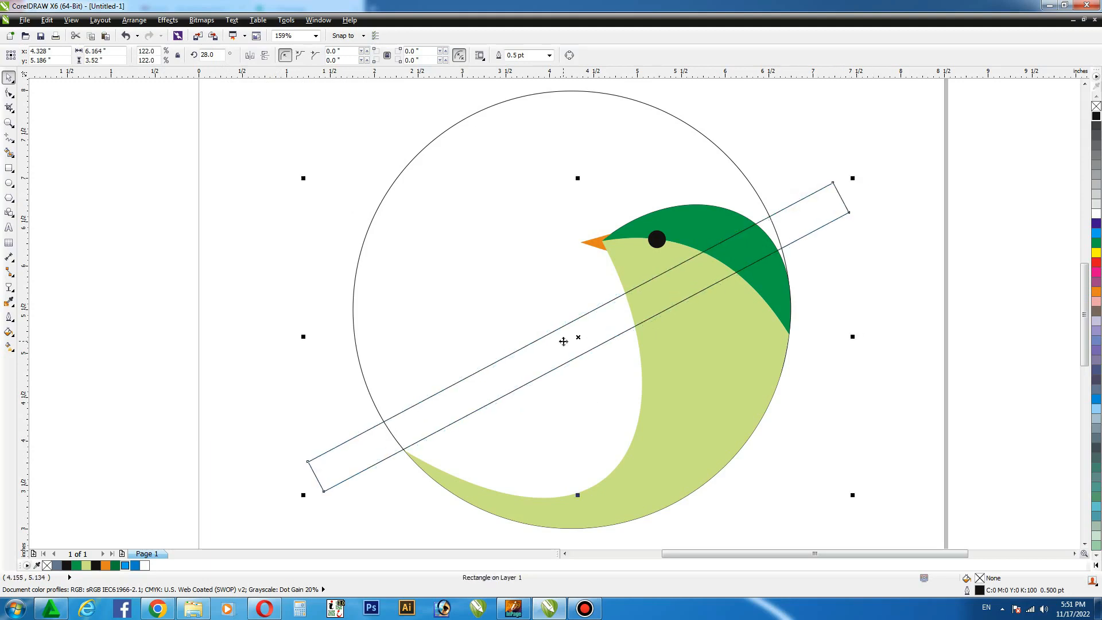
drag(569, 339, 565, 331)
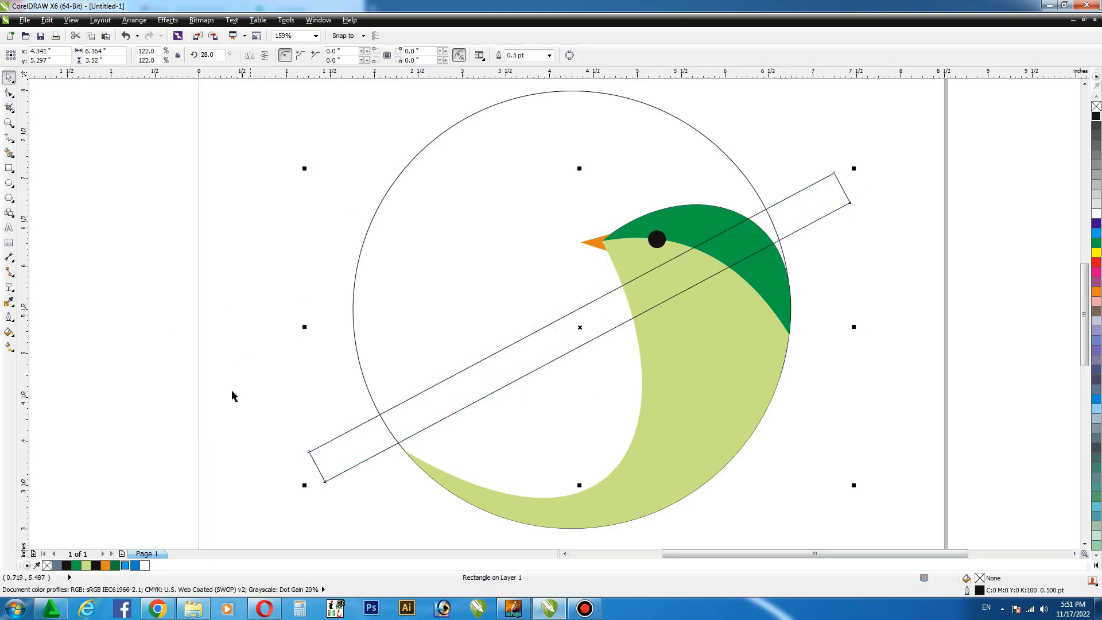
Round only the lowest corner of the slanted rectangle by about 0.19 inches
click(13, 111)
click(12, 96)
click(38, 93)
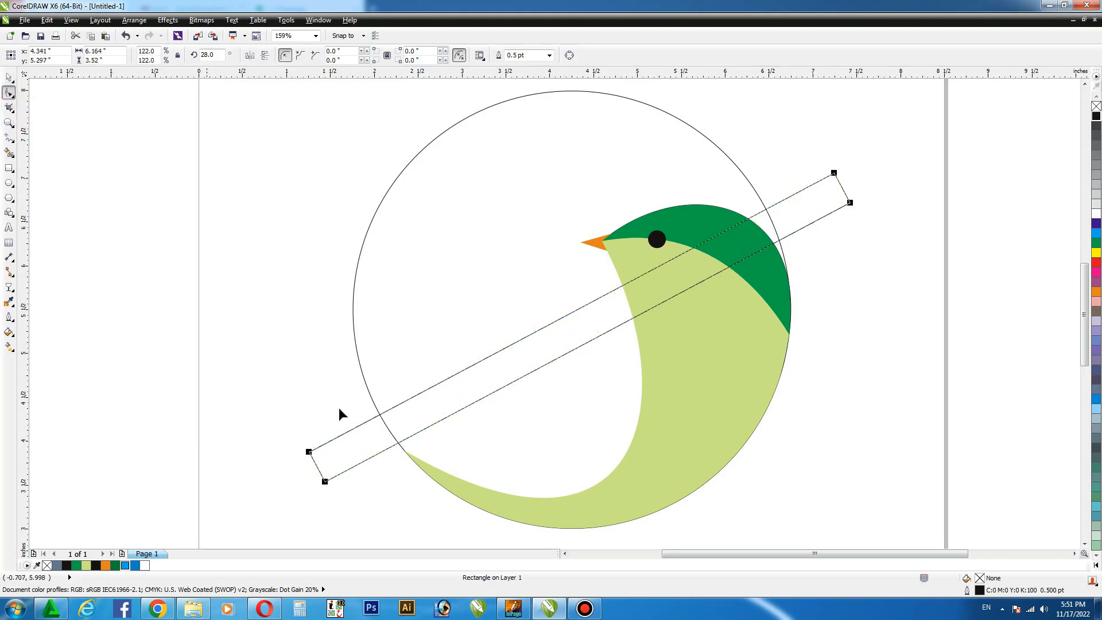
drag(325, 483, 342, 474)
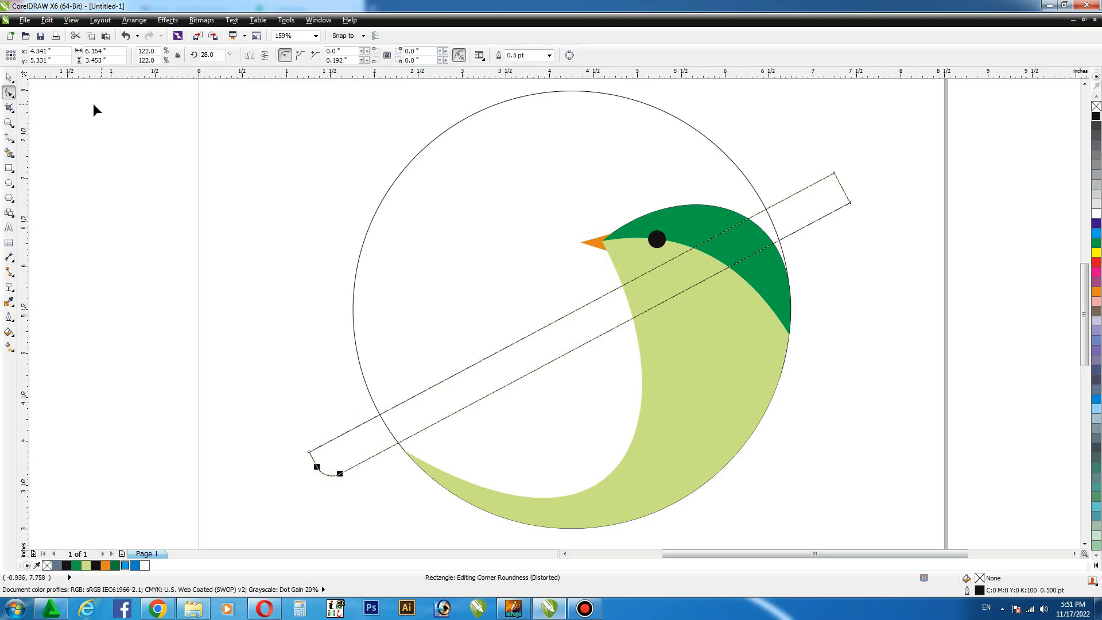
click(10, 78)
click(481, 351)
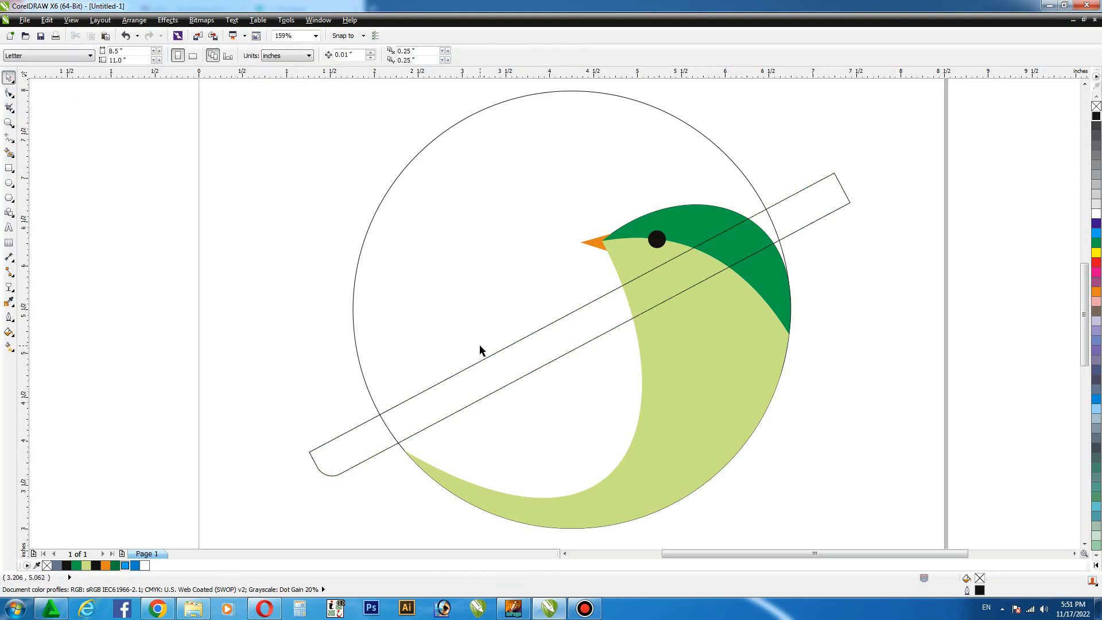
Draw a straight Bezier line from the slanted rectangle's upper edge down to the body's inner curve, spanning about 1.27 by 0.62 inches
click(17, 142)
click(29, 157)
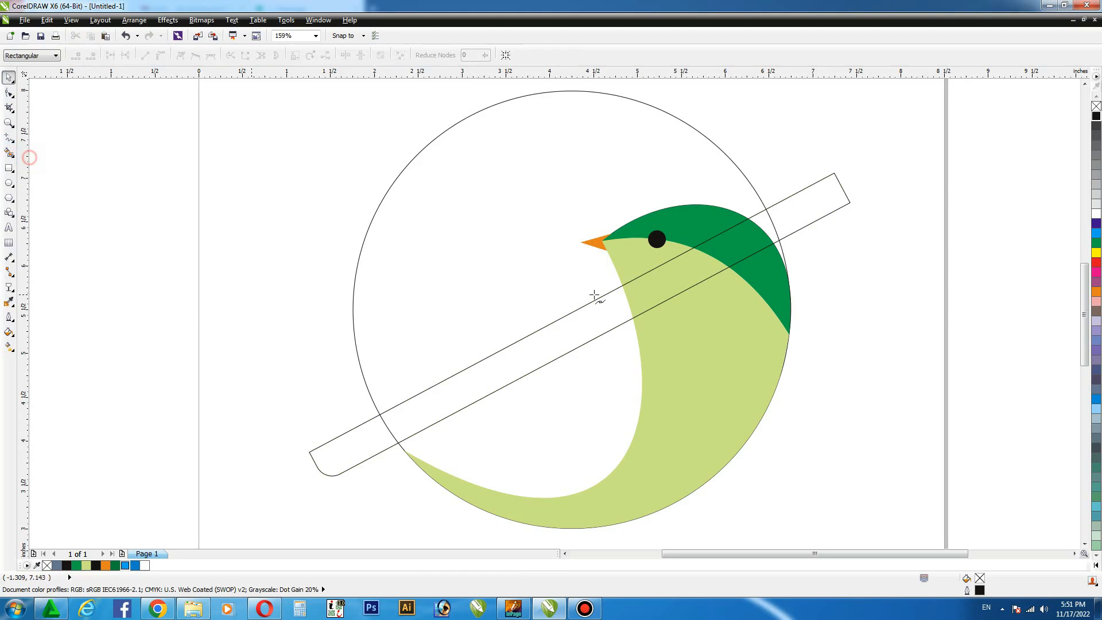
click(528, 331)
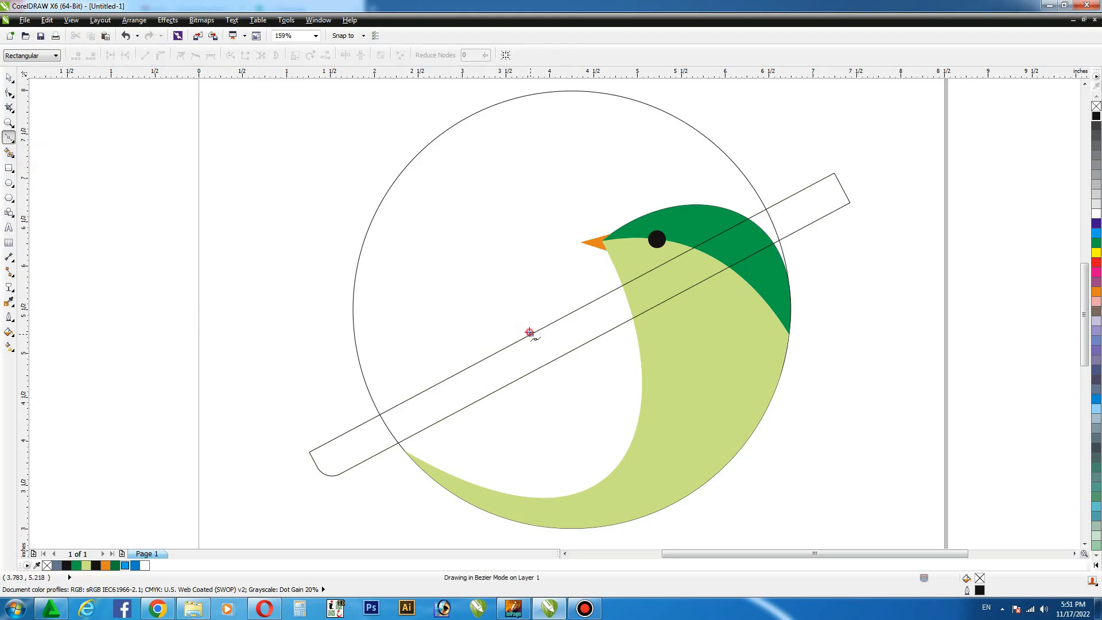
click(638, 388)
click(10, 78)
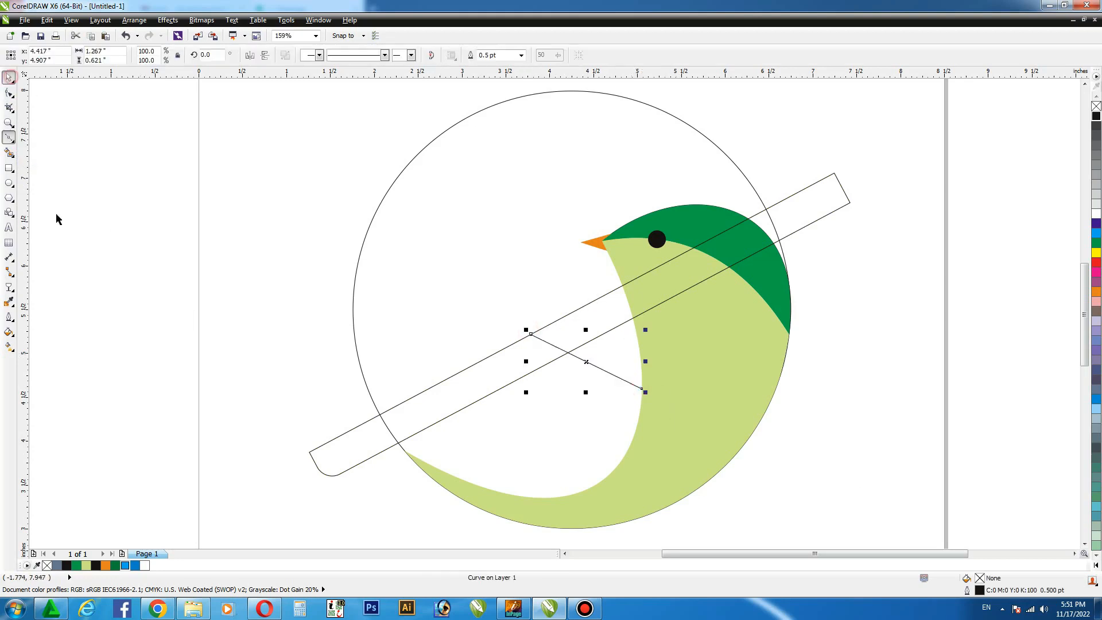
Use Smart Fill to create blue-grey shapes from the tail, strip, shoulder and lower wing areas beside the body
click(37, 164)
click(9, 152)
click(350, 457)
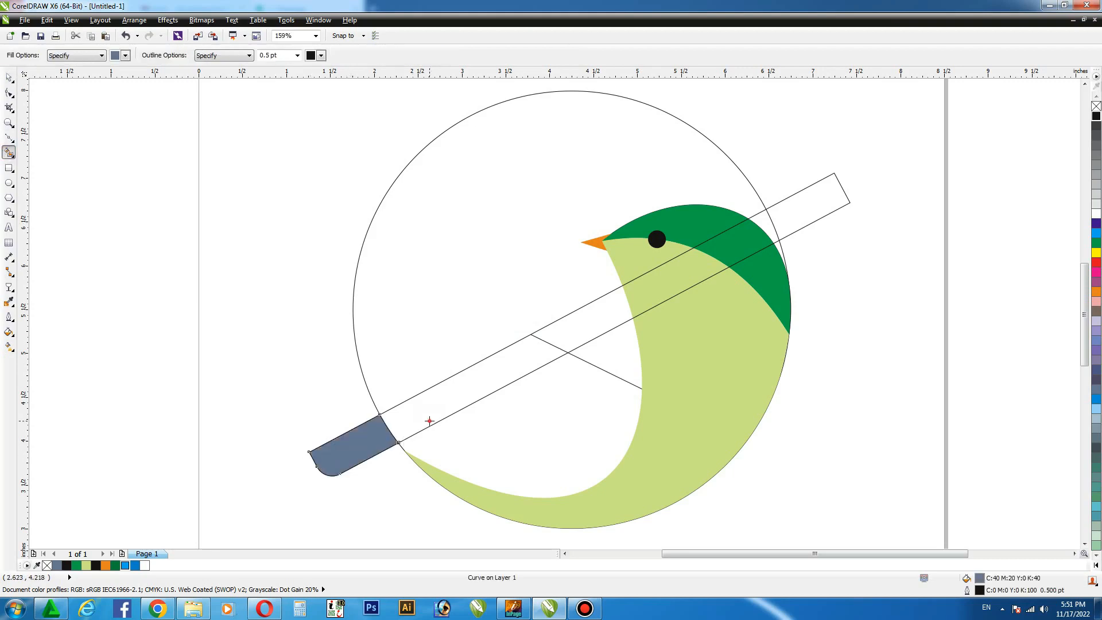
click(430, 416)
click(580, 331)
click(604, 353)
click(566, 413)
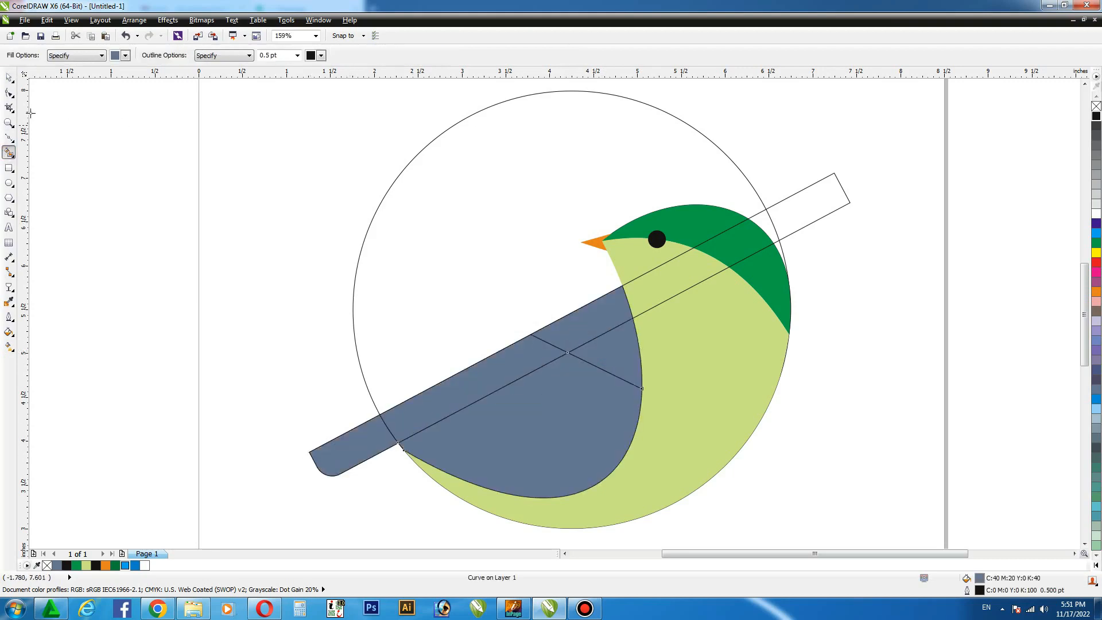
Delete the original slanted rectangle while keeping the filled wing and tail pieces
click(10, 79)
click(825, 203)
key(Delete)
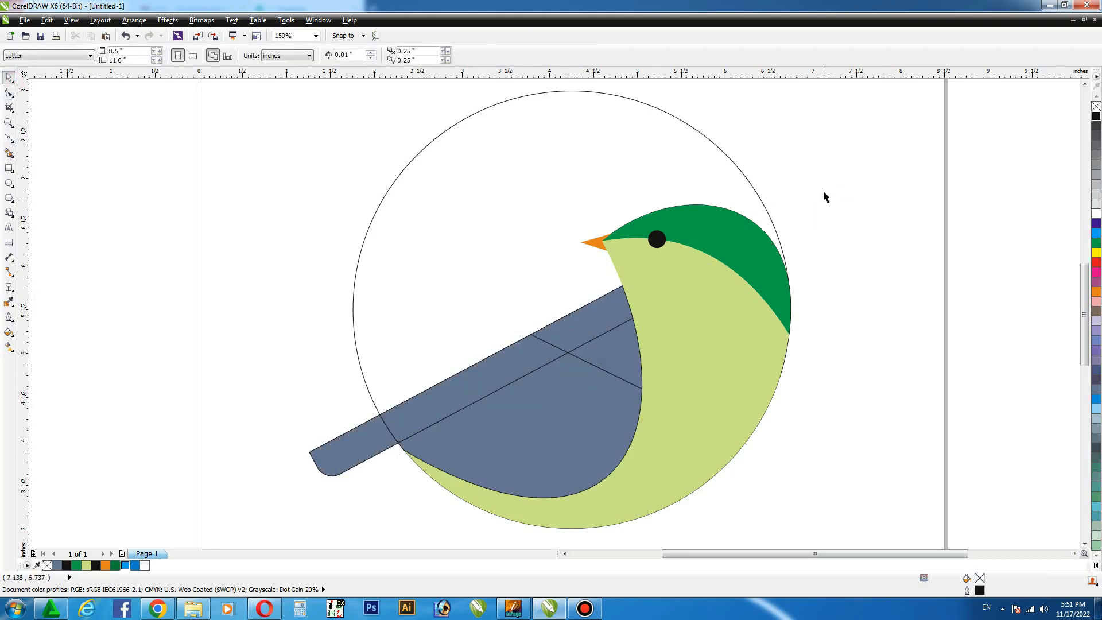
Weld the two shoulder pieces and fill them dark green, and weld the three remaining wing and tail pieces and fill them green
click(598, 329)
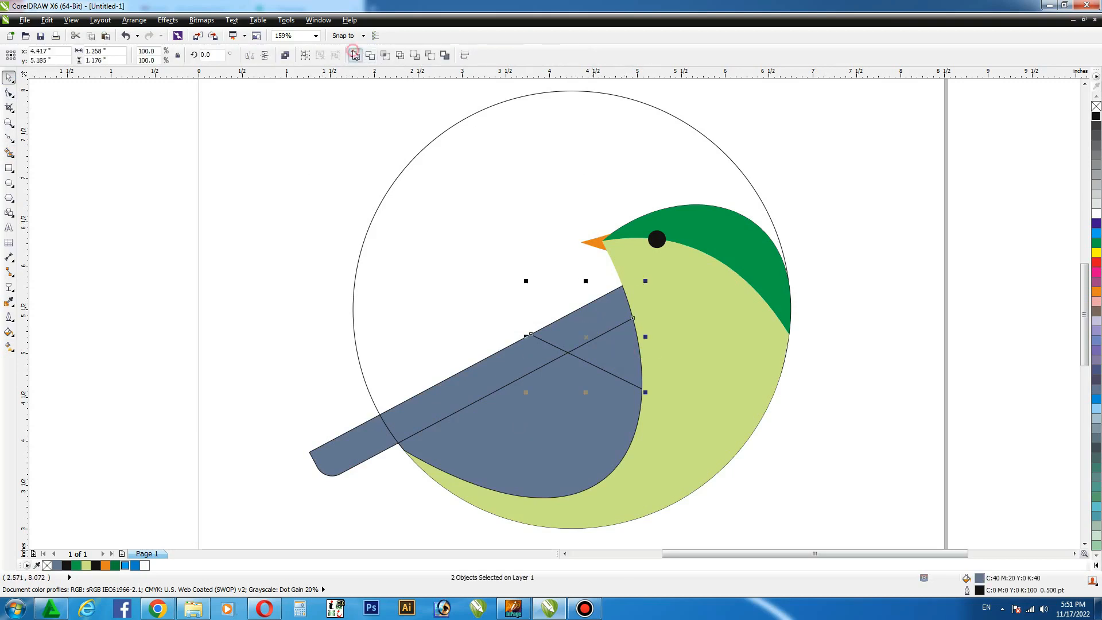
click(116, 566)
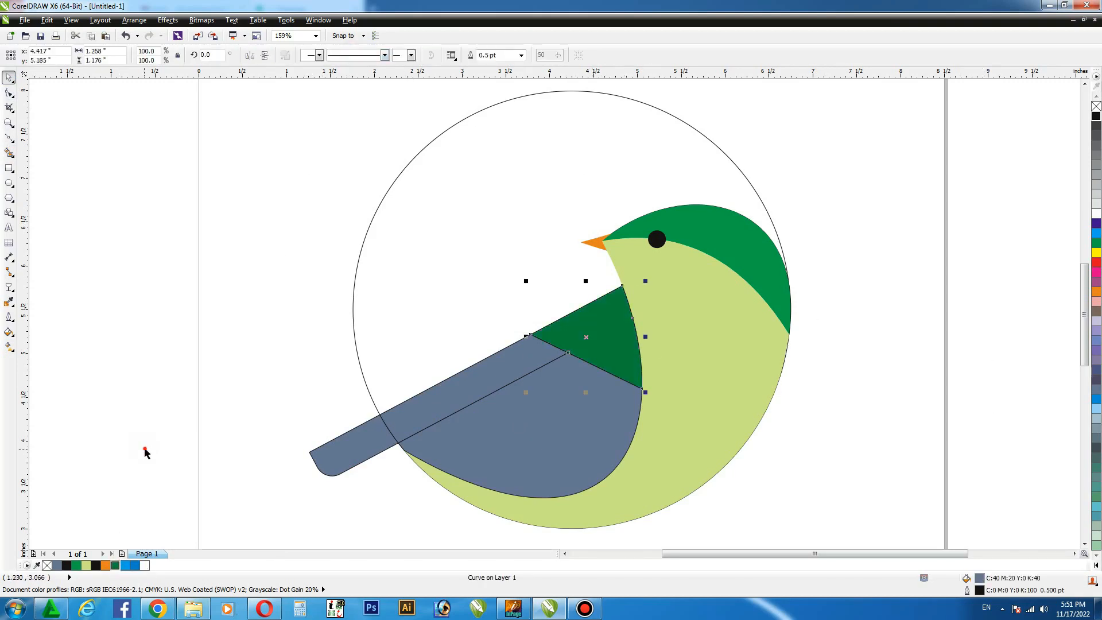
click(504, 379)
shift+click(337, 446)
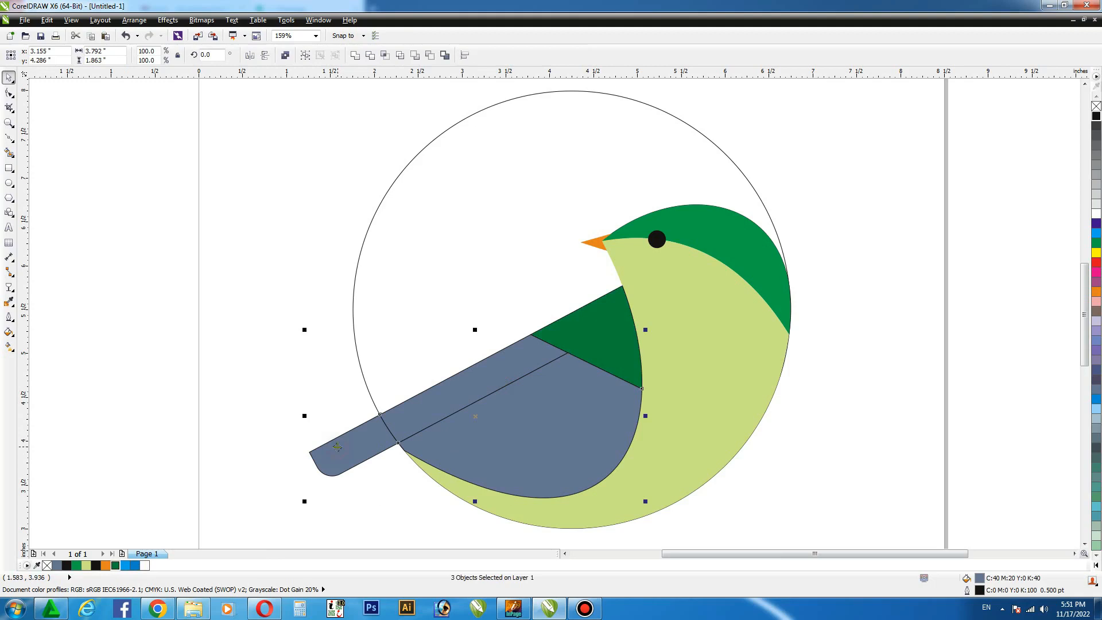
click(356, 56)
click(1096, 243)
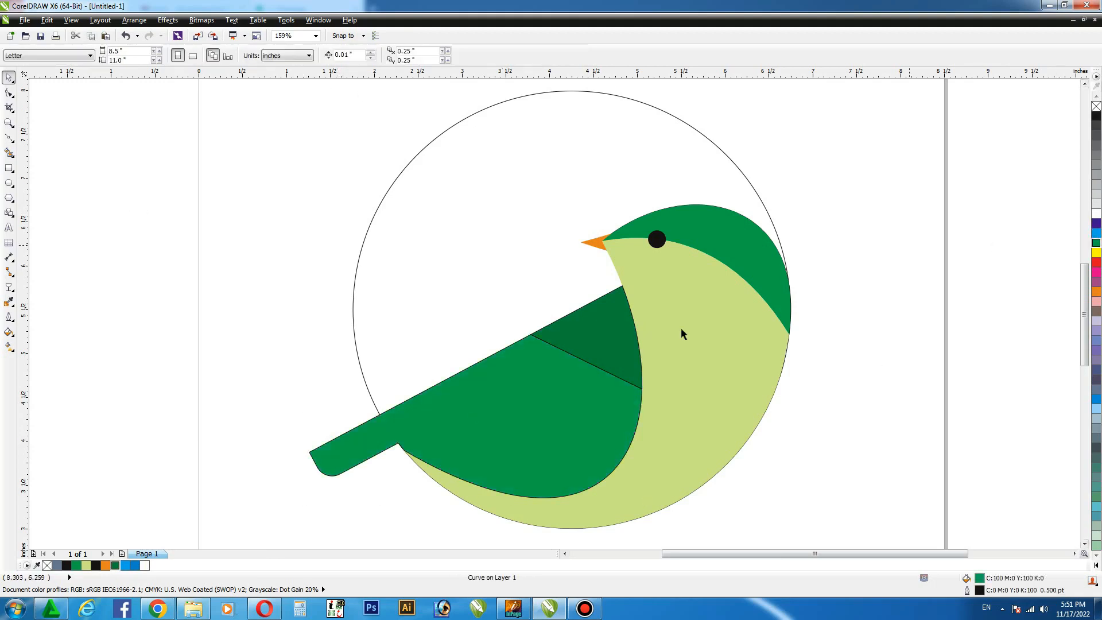
click(570, 346)
click(867, 232)
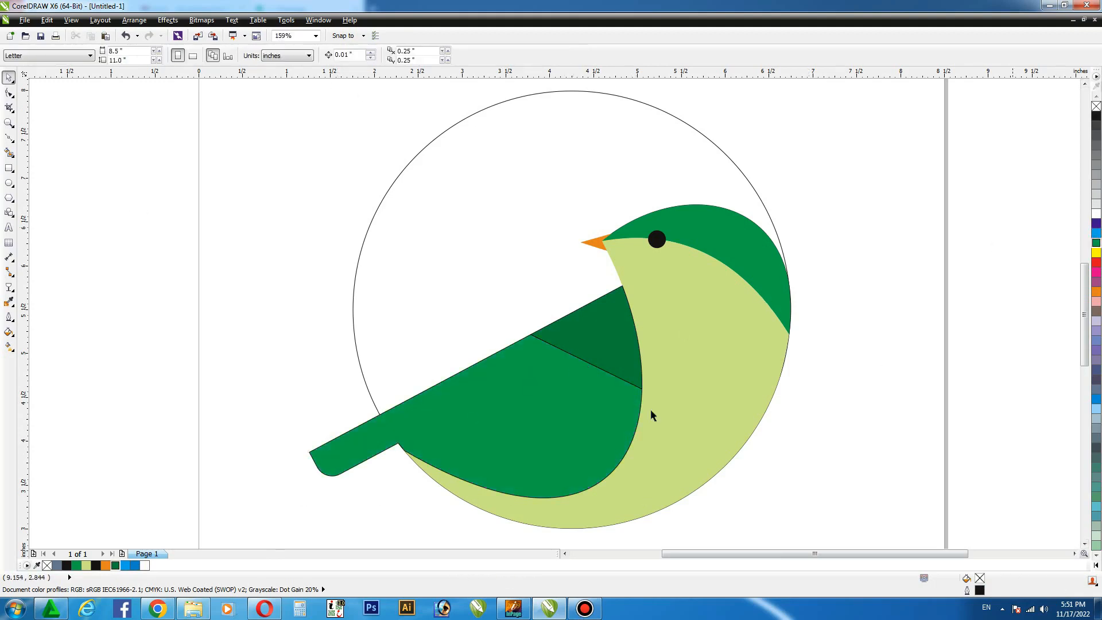
Duplicate the green wing slightly down and right, send the copy to the back, and fill it dark green without an outline
click(371, 445)
drag(532, 393, 557, 406)
key(shift+Page_Down)
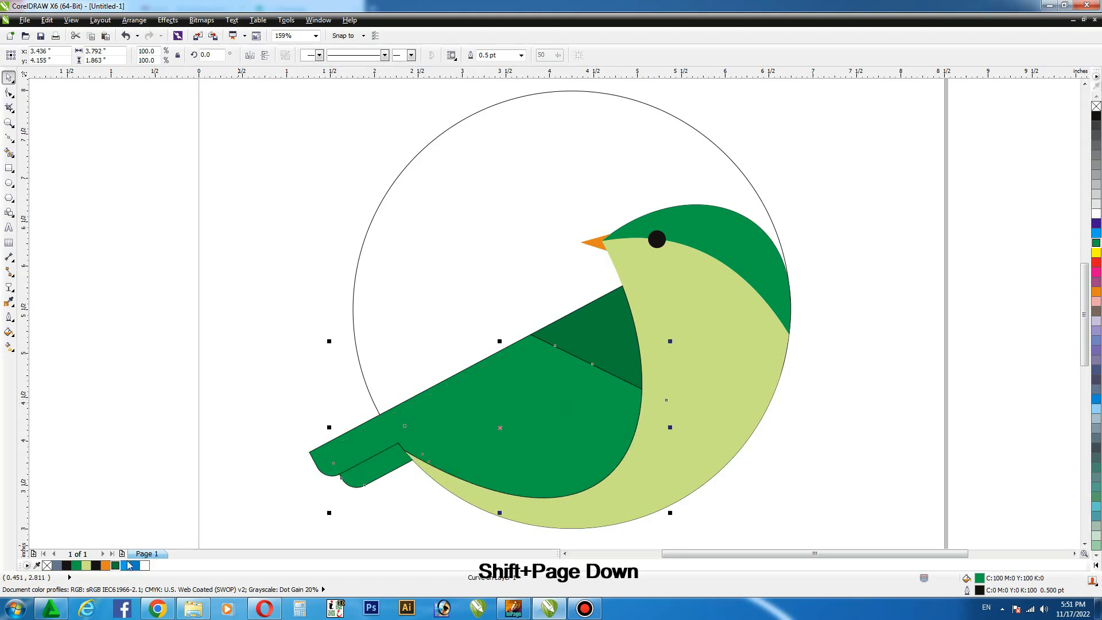
click(115, 565)
right_click(1095, 108)
click(847, 199)
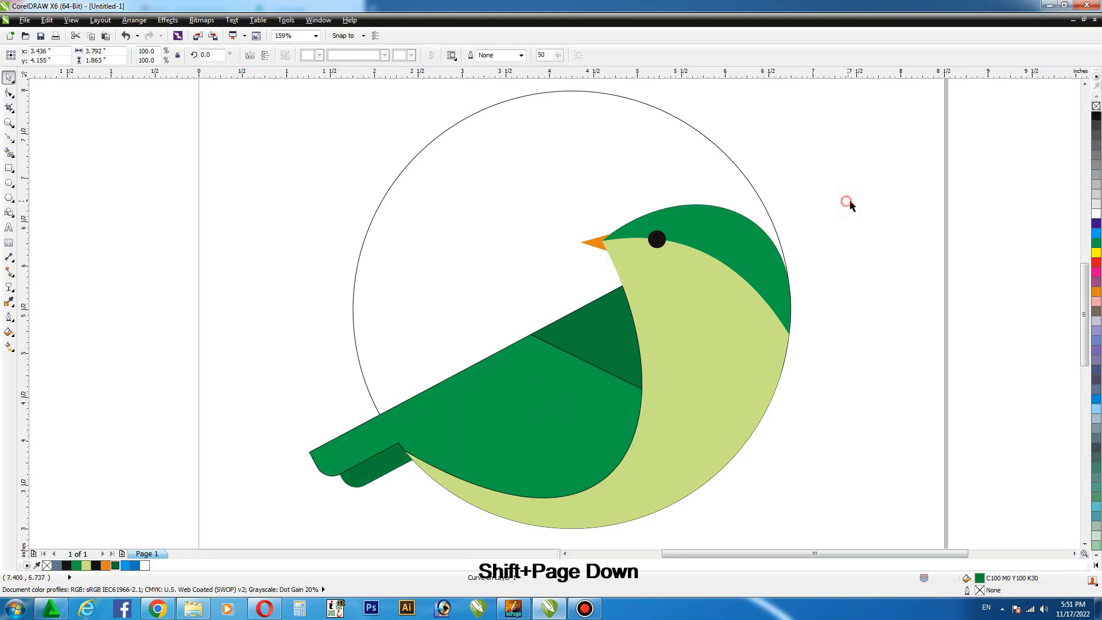
Remove the outlines from the front green wing and the dark green shoulder patch
click(447, 406)
right_click(1095, 107)
click(868, 168)
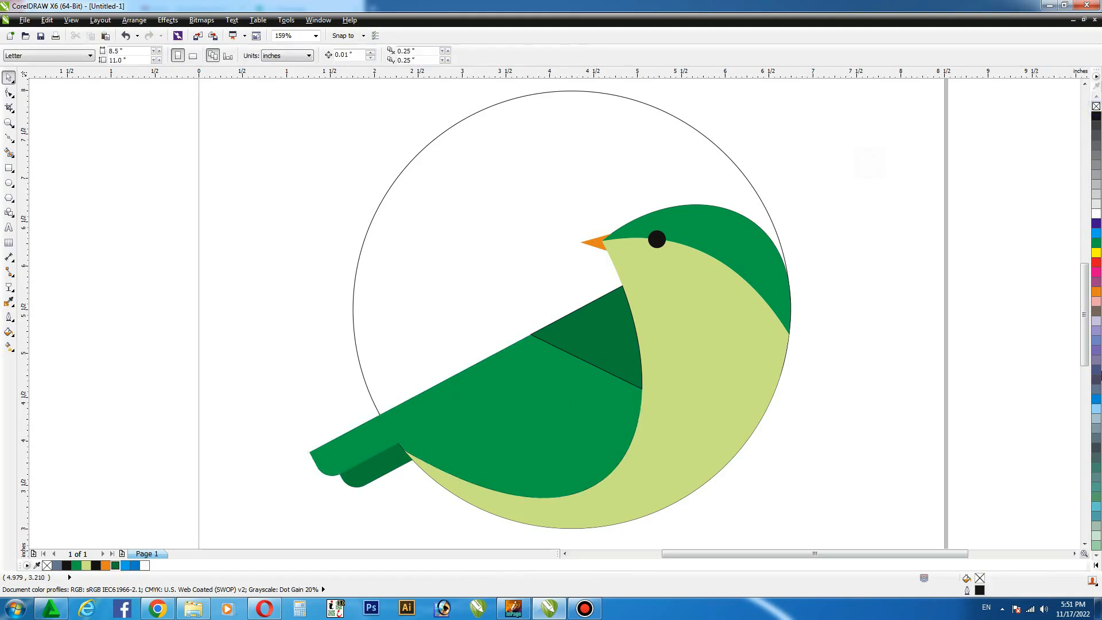
click(580, 351)
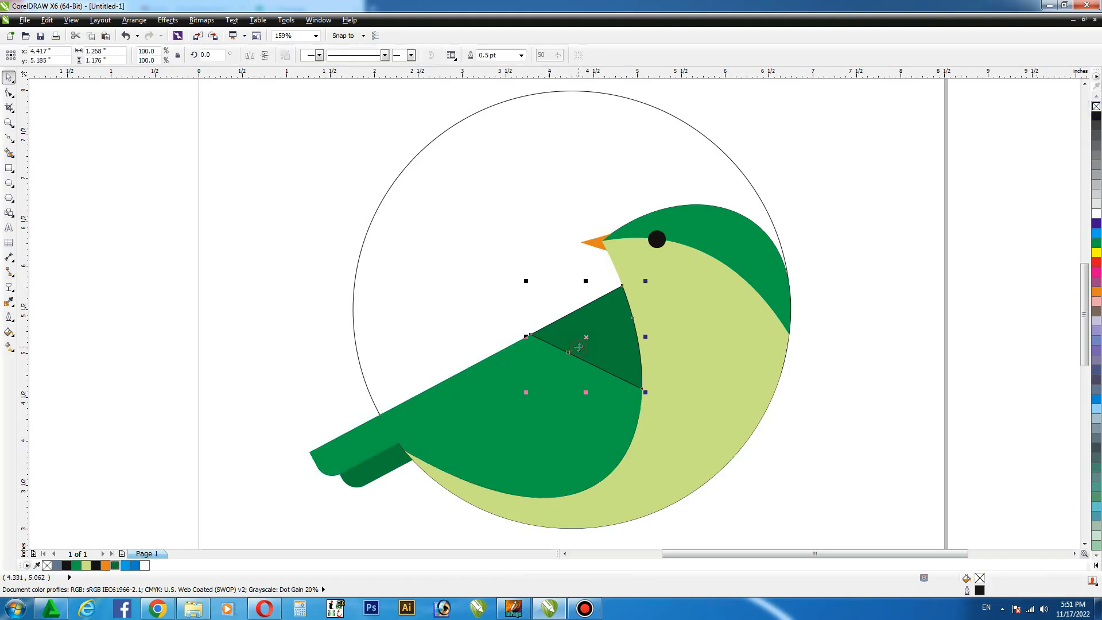
right_click(1094, 107)
click(819, 197)
Fill the large circle with a uniform blue of C100 M30 Y0 K0
click(722, 169)
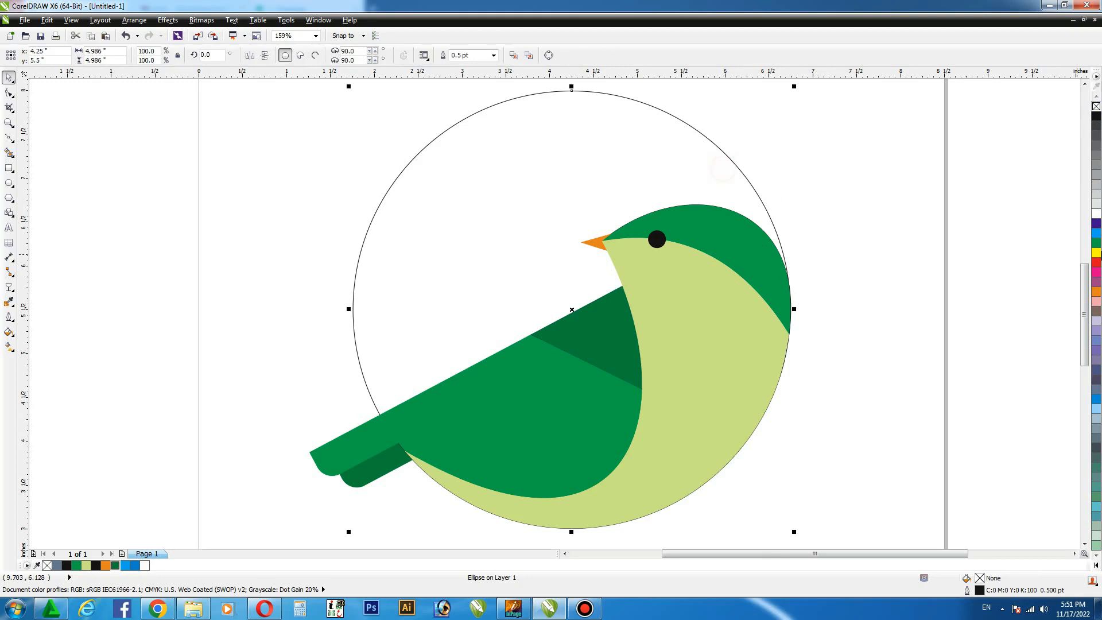
click(1096, 233)
key(shift+F11)
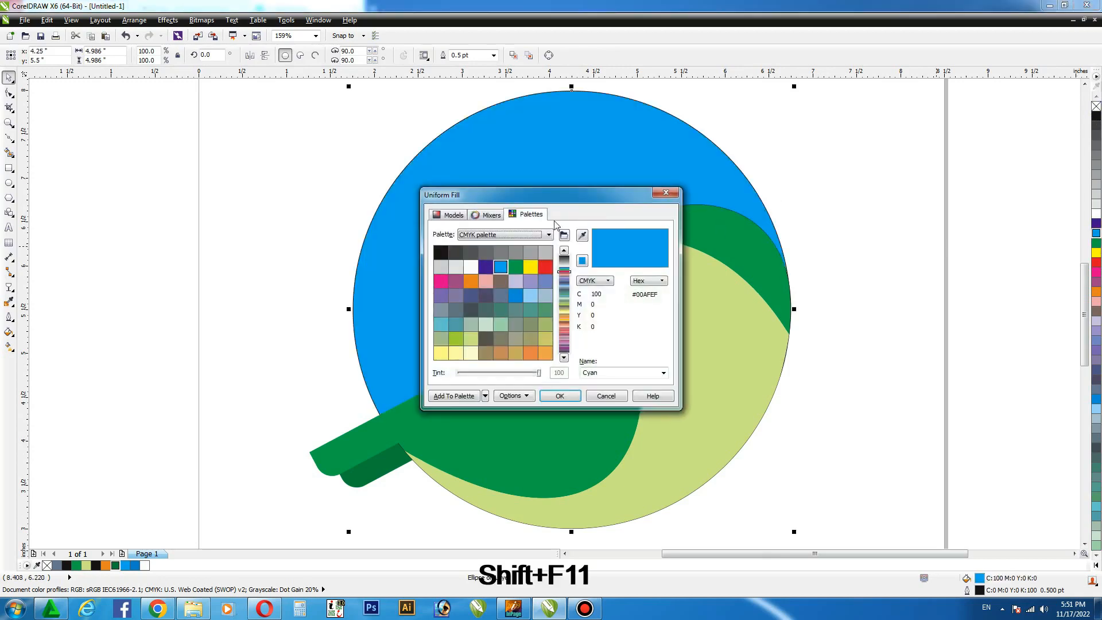
click(463, 217)
double_click(605, 312)
key(BackSpace)
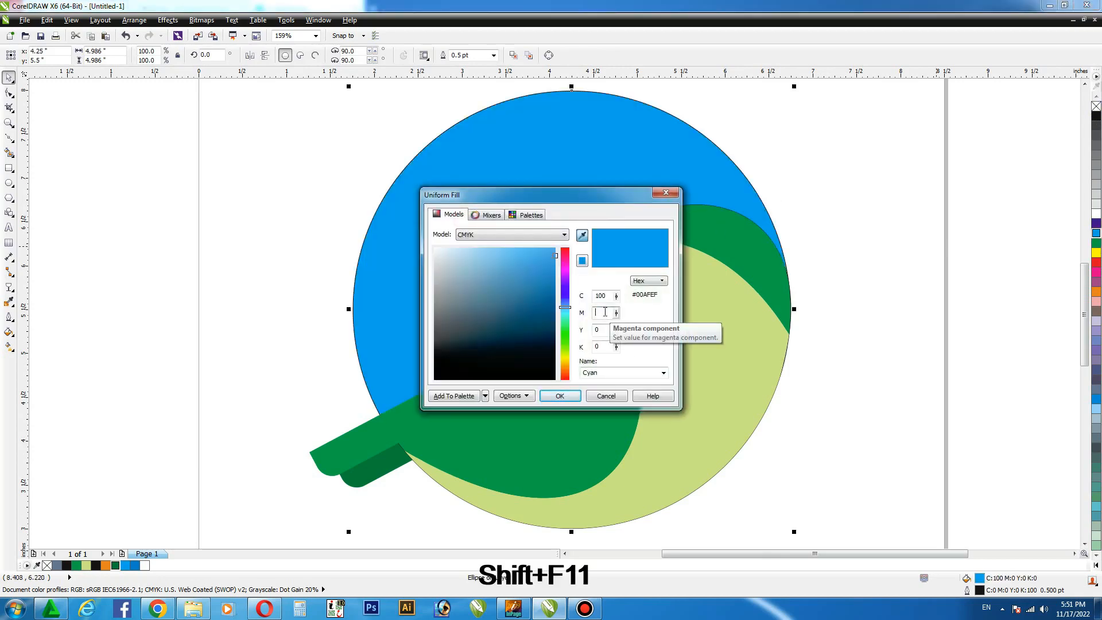
text(30)
key(Return)
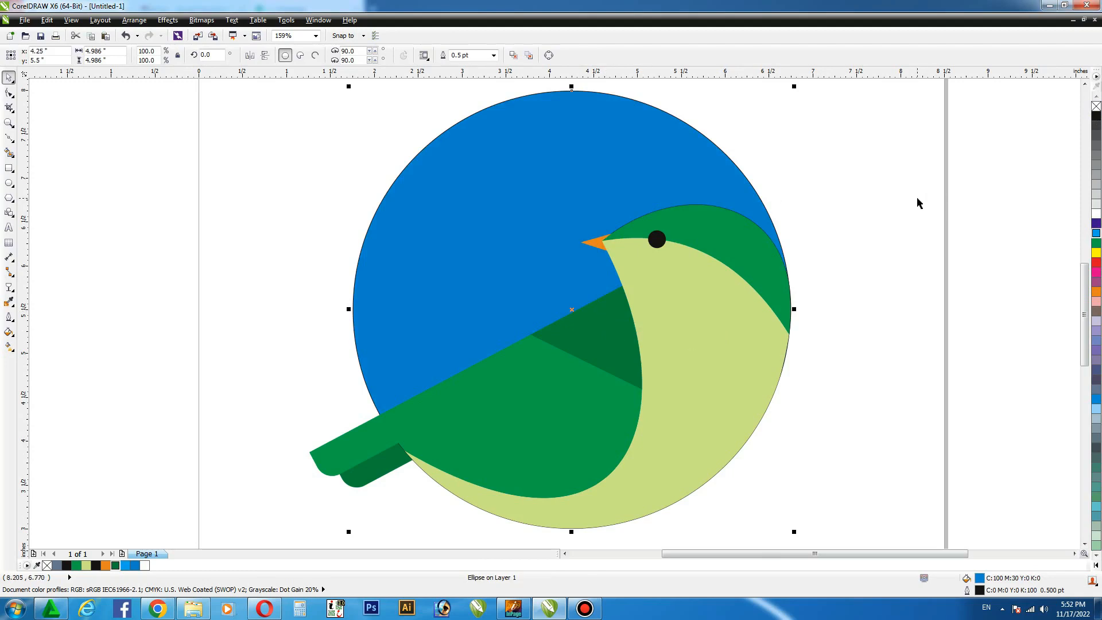
Set up a custom radial fountain fill for the large circle, blending from its darker blue to a lighter blue
key(F11)
click(518, 298)
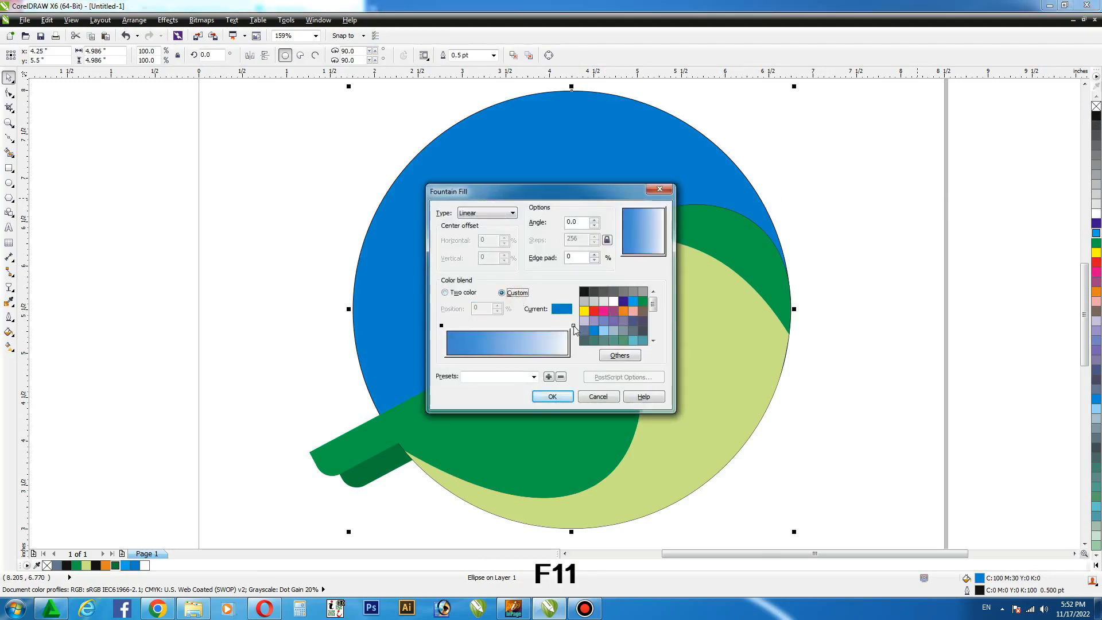
click(633, 302)
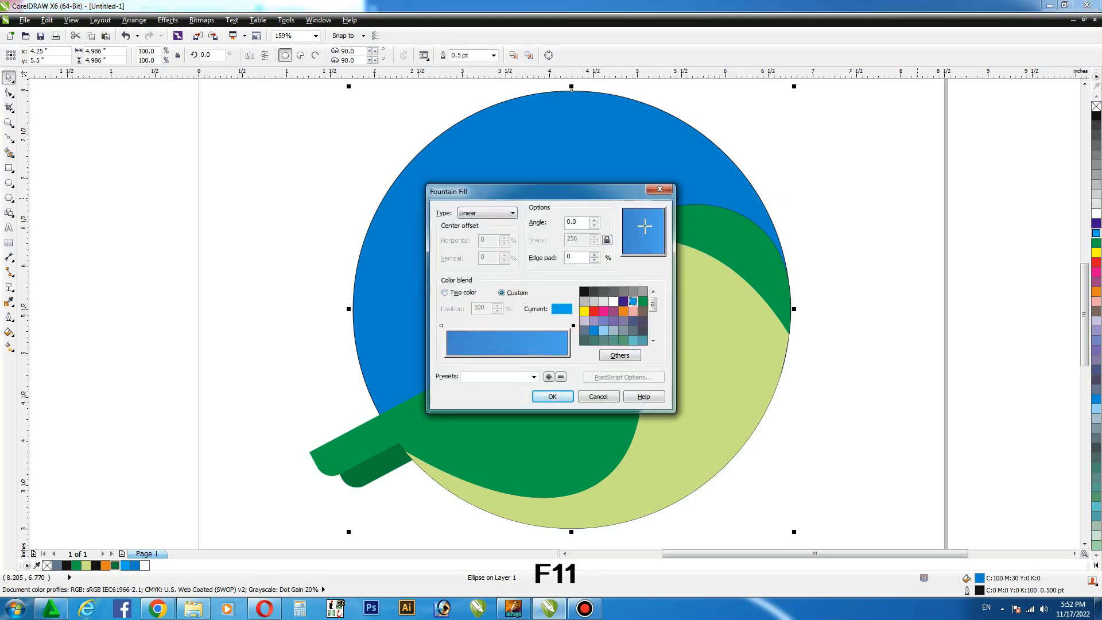
click(477, 214)
click(476, 227)
Add a color marker at 50% of the blend, offset the radial center 4% horizontally and -17% vertically, and apply the fill
click(508, 329)
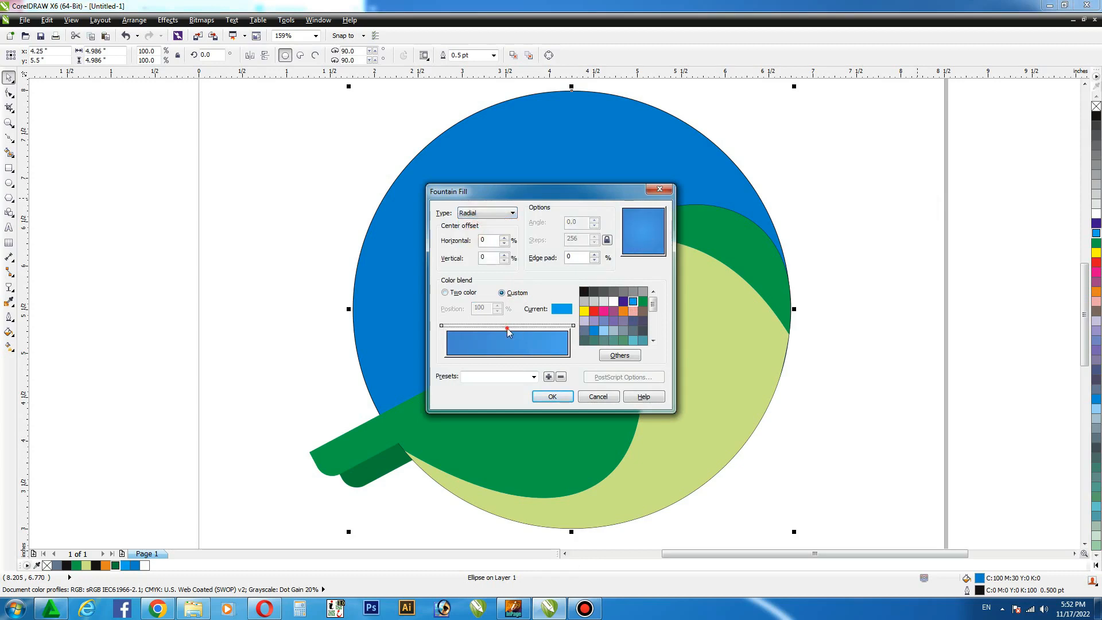
double_click(508, 328)
double_click(507, 326)
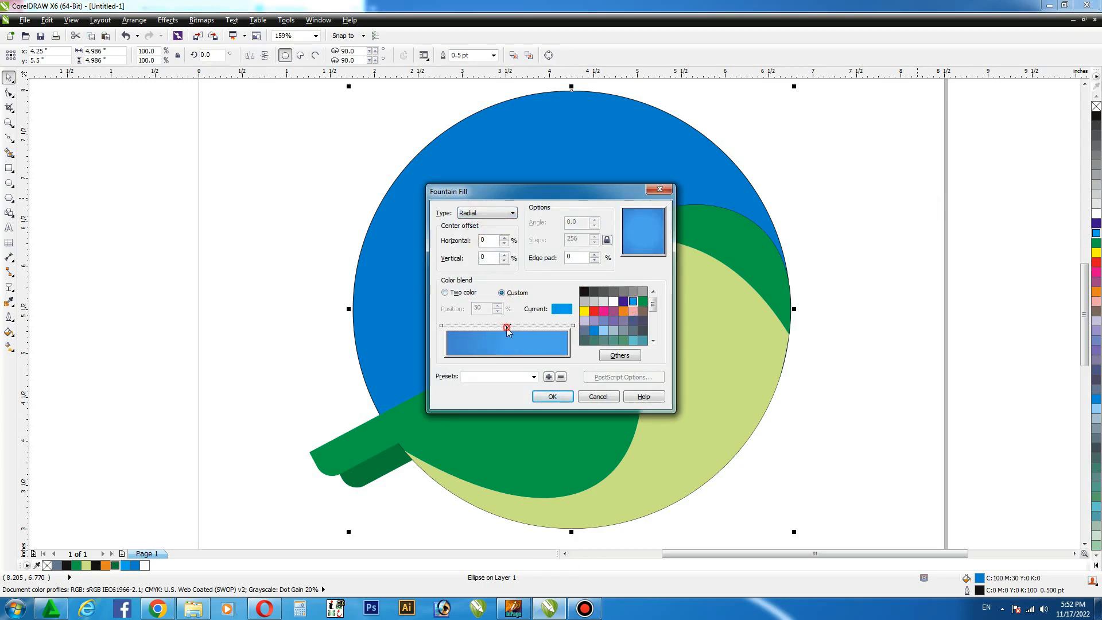
drag(634, 230, 645, 240)
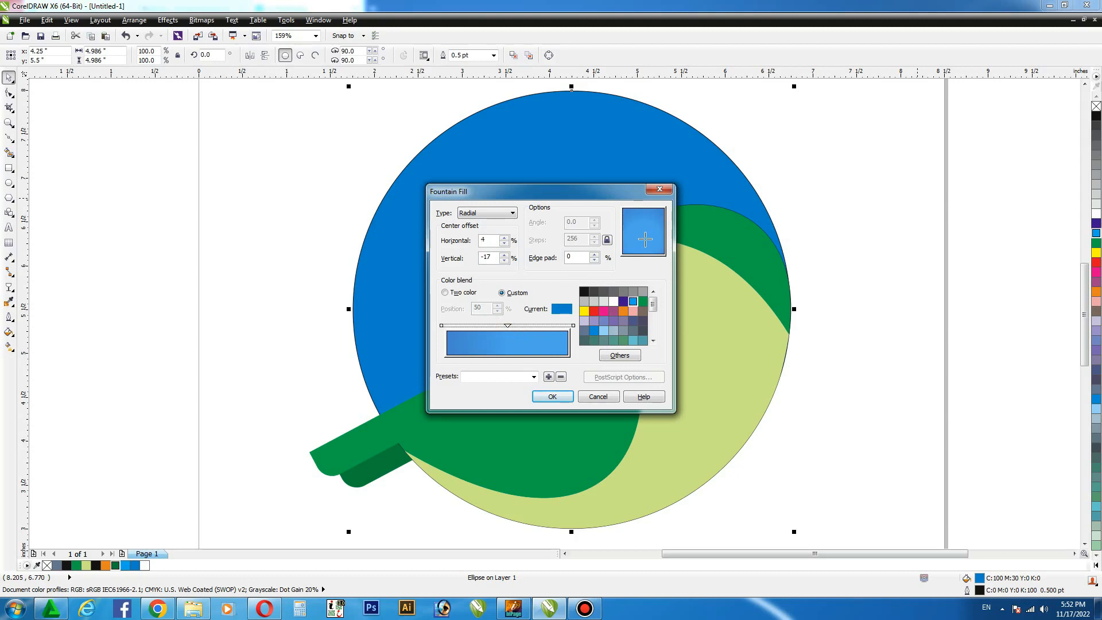
click(552, 397)
click(853, 234)
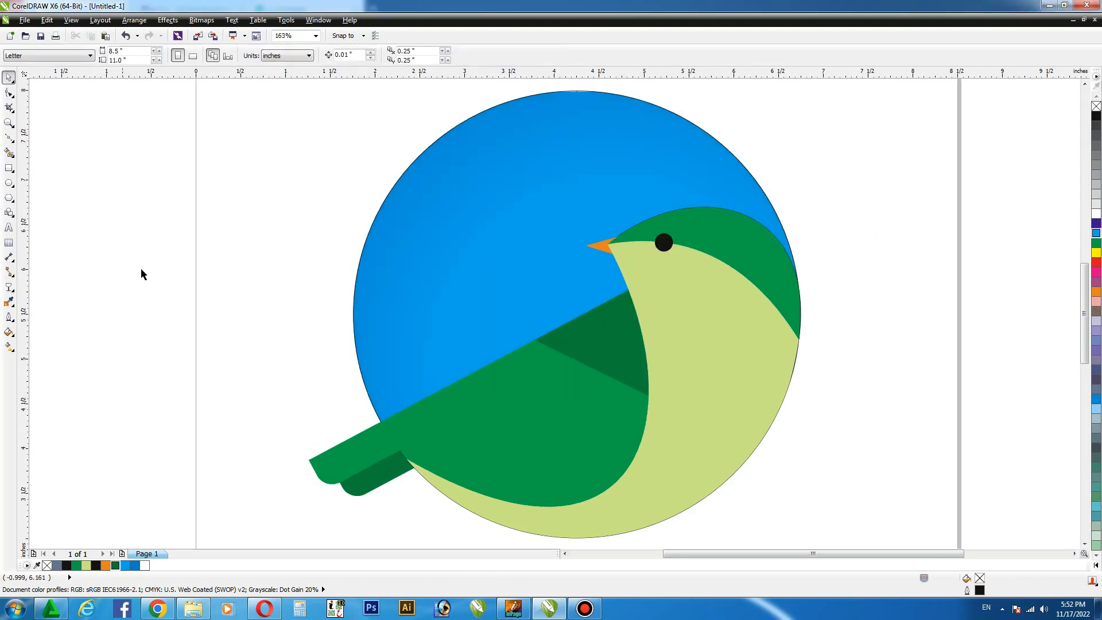
Sketch a narrow upright rectangle about 0.077 by 0.884 inches in the blank area beside the circle
key(F6)
drag(228, 210, 235, 290)
click(101, 199)
key(z)
drag(177, 179, 313, 323)
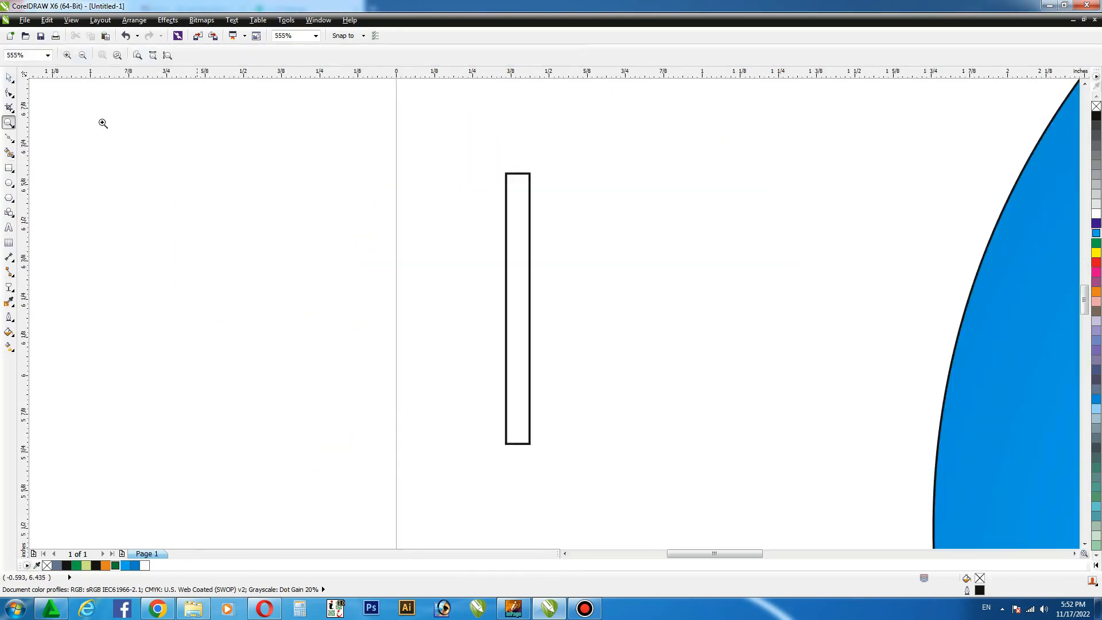
Convert the narrow rectangle to curves and add a node at the middle of each long side
click(10, 94)
click(505, 303)
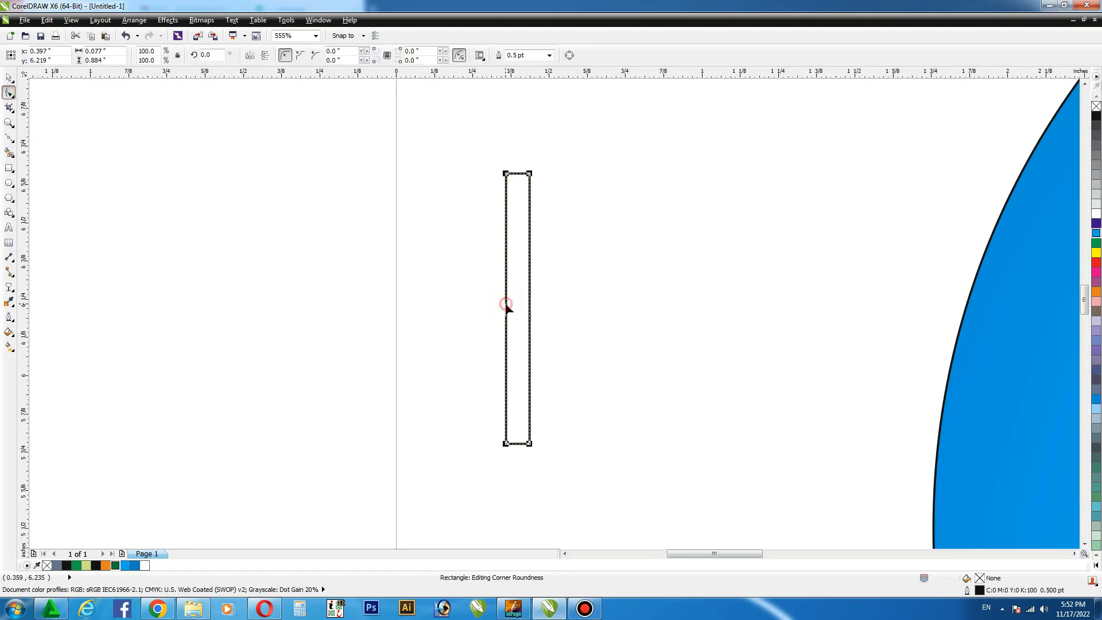
key(ctrl+q)
double_click(505, 306)
double_click(529, 306)
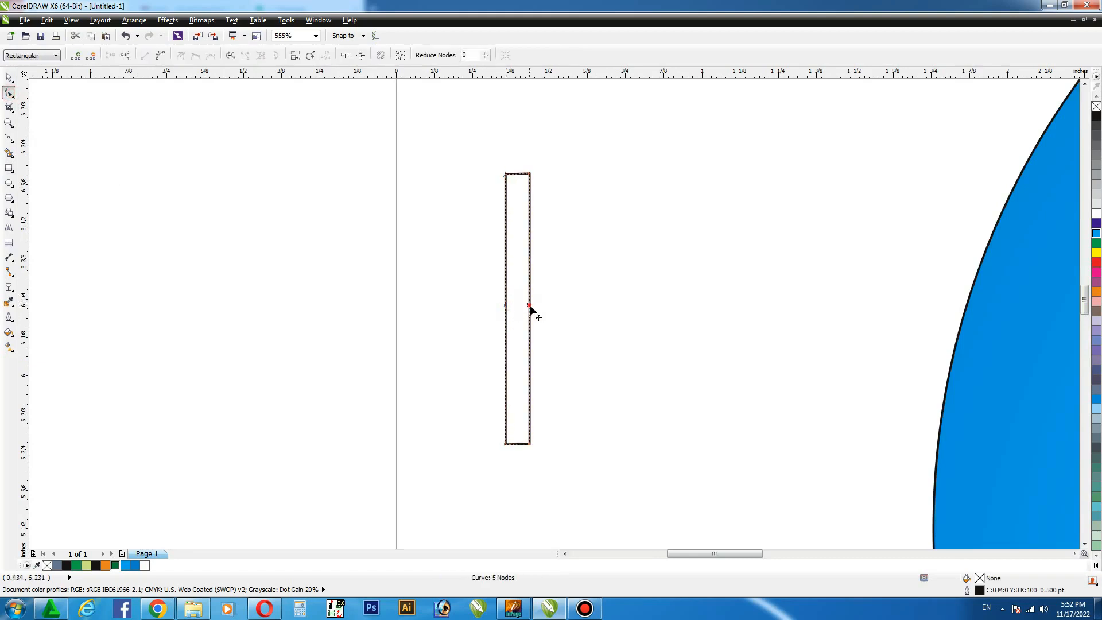
Delete the four corner nodes of the narrow shape so it turns into a slim pointed oval
key(Delete)
drag(598, 397, 436, 463)
key(Delete)
key(space)
Duplicate the slim oval rotated 90° about its center to form a cross-shaped star, and combine both ovals into one curve
click(528, 309)
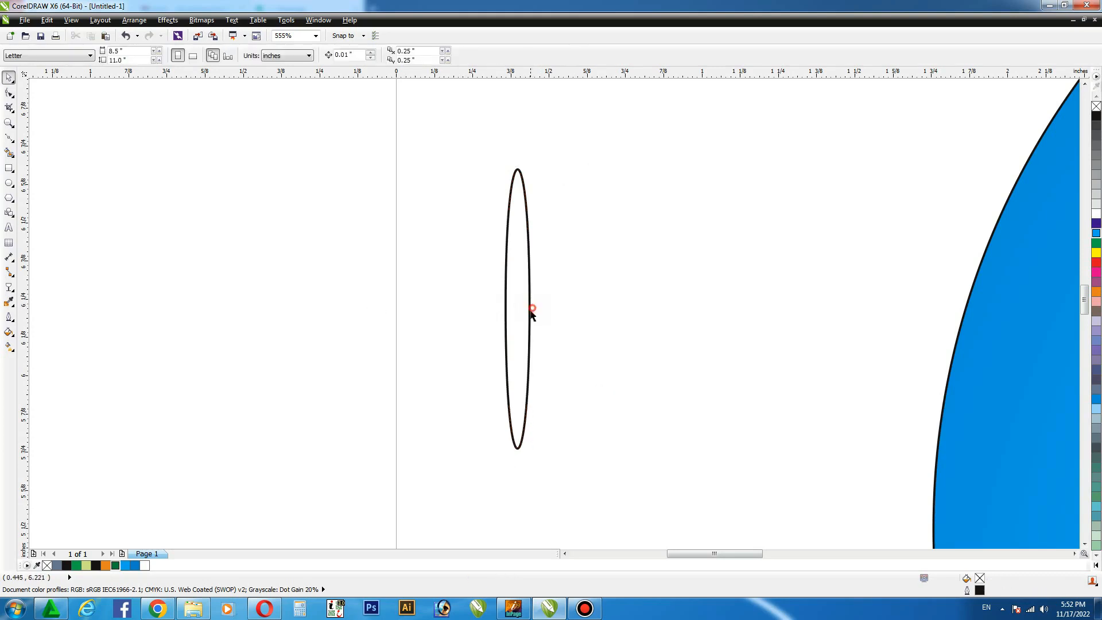
click(532, 310)
drag(533, 309, 523, 284)
click(523, 284)
drag(526, 166, 583, 330)
key(Escape)
drag(536, 172, 574, 316)
click(710, 158)
drag(710, 158, 327, 498)
key(ctrl+l)
key(F4)
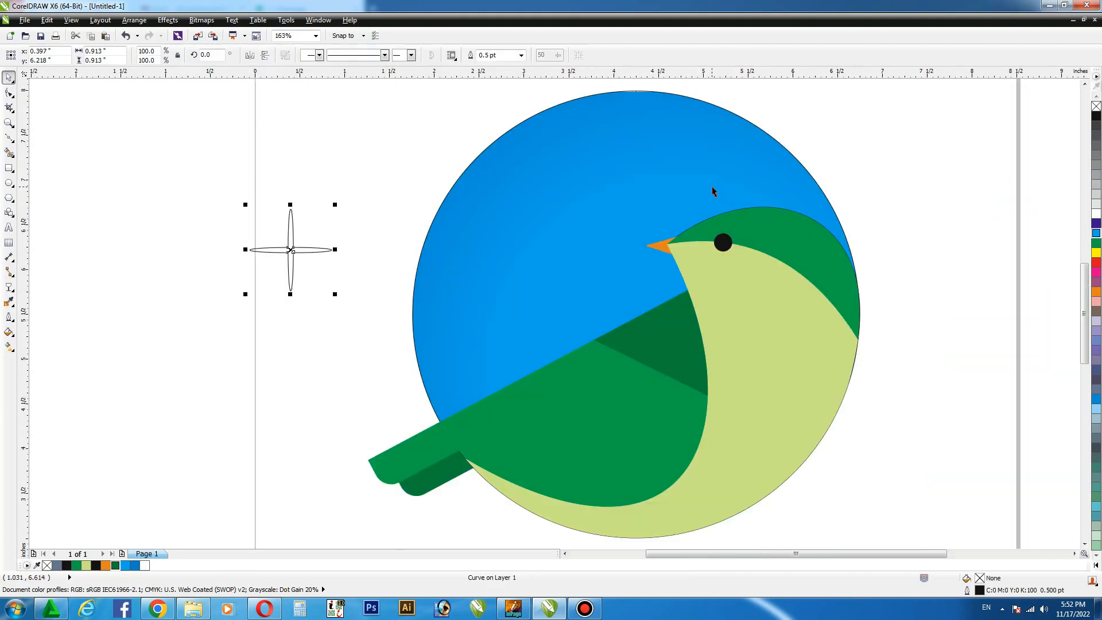
Scale the star to about 0.54 inches, place it on the blue sky, and fill it white without an outline
drag(366, 177, 198, 315)
drag(335, 205, 492, 243)
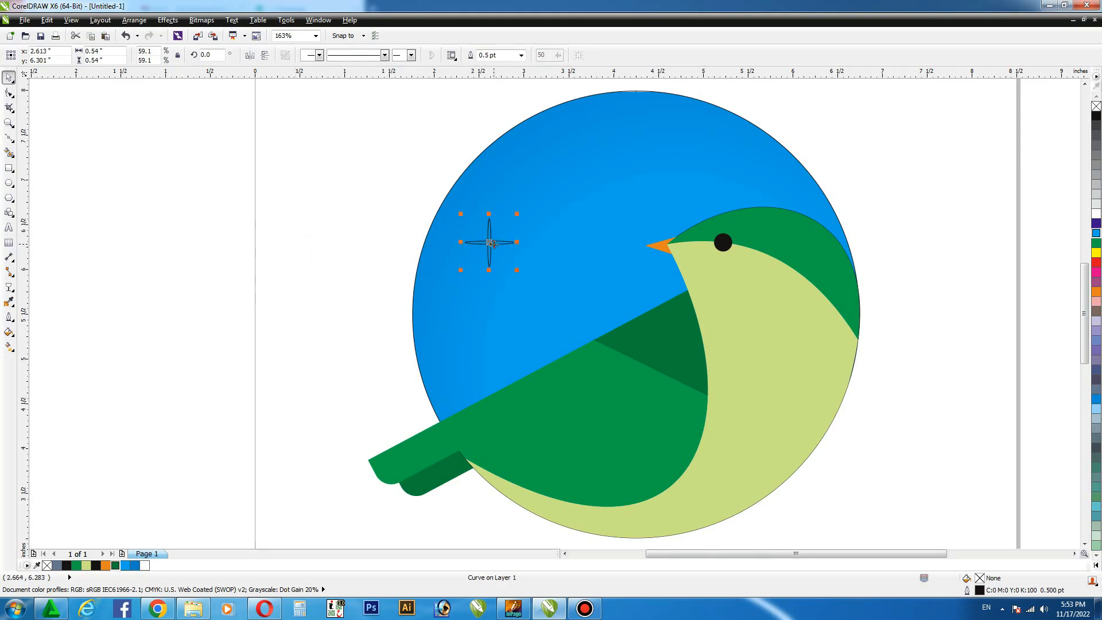
click(1095, 207)
right_click(1096, 106)
click(960, 129)
Shrink the white star and scatter copies to make four across the sky, with a smaller one about 0.245 inches near the beak
click(483, 250)
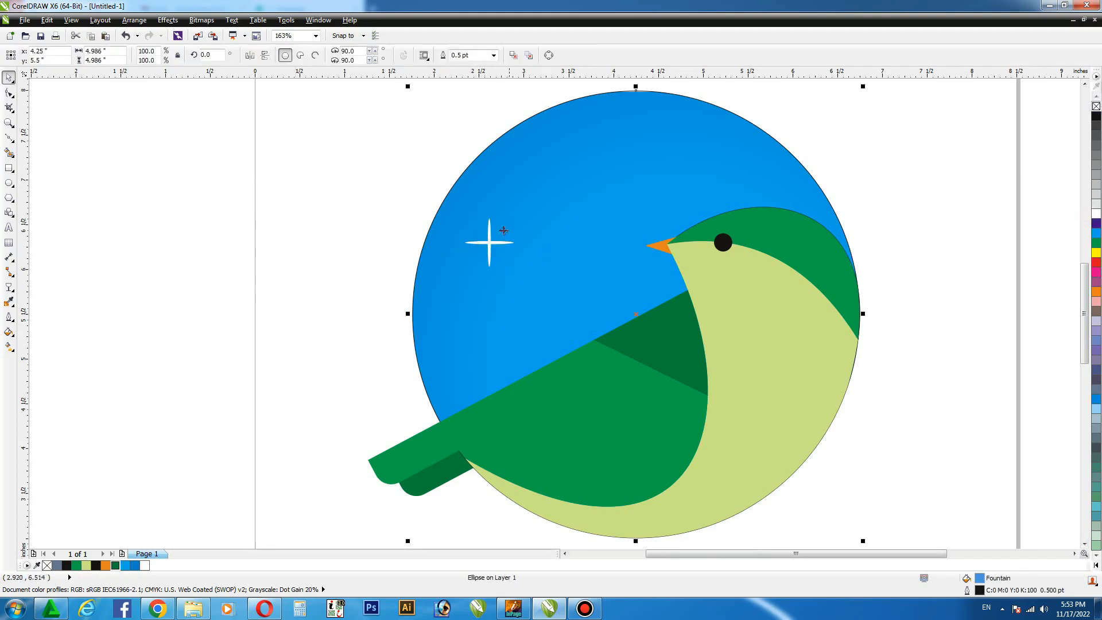
click(492, 242)
drag(515, 217, 462, 314)
click(503, 214)
drag(367, 241, 525, 373)
drag(461, 313, 617, 242)
right_click(507, 216)
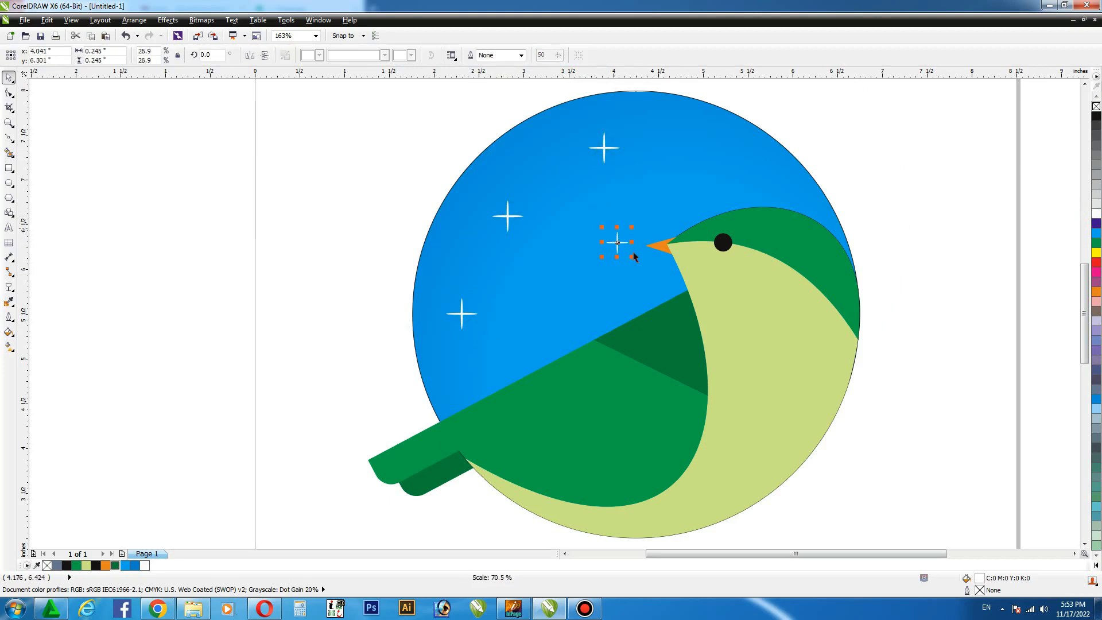
click(881, 184)
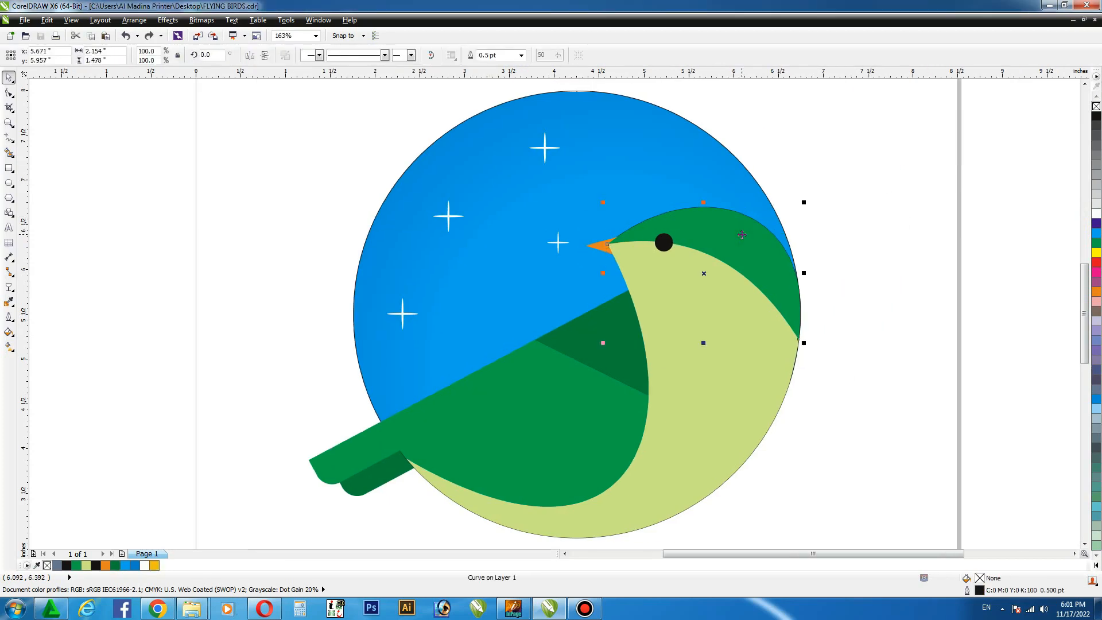
Draw a straight line from the beak's tip to the inner corner where it meets the face, dividing the beak
key(Escape)
drag(516, 216, 670, 291)
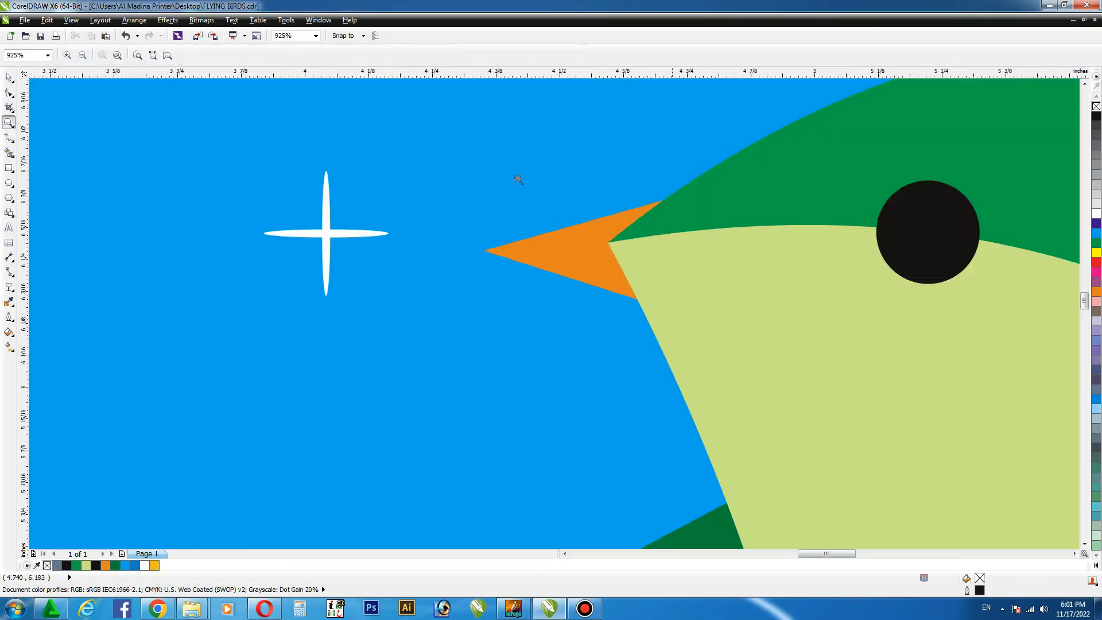
click(9, 138)
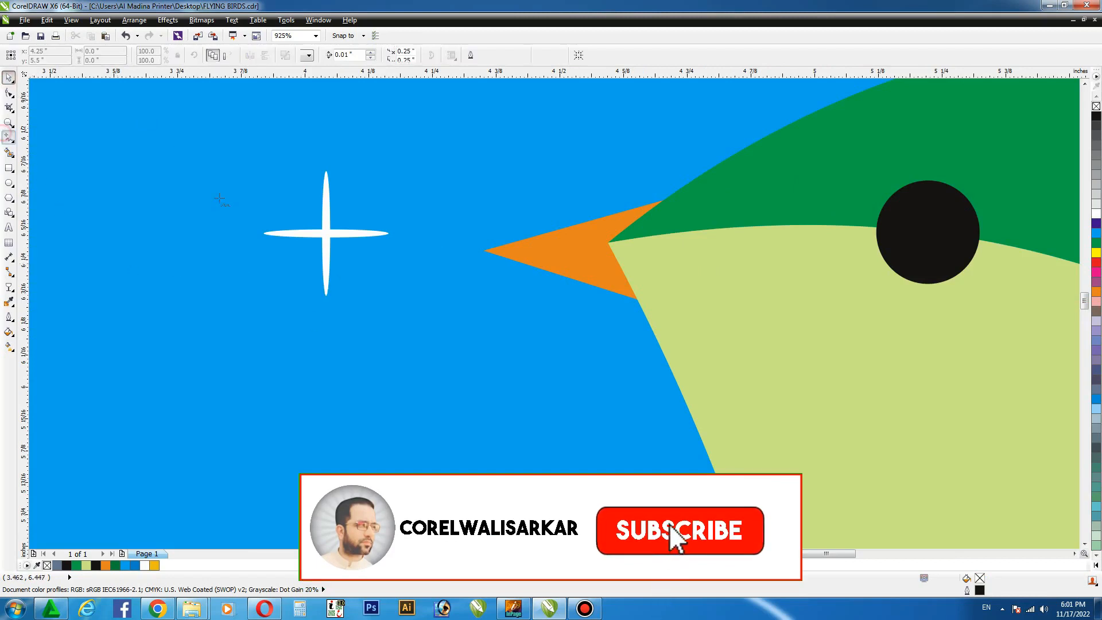
click(485, 251)
click(609, 243)
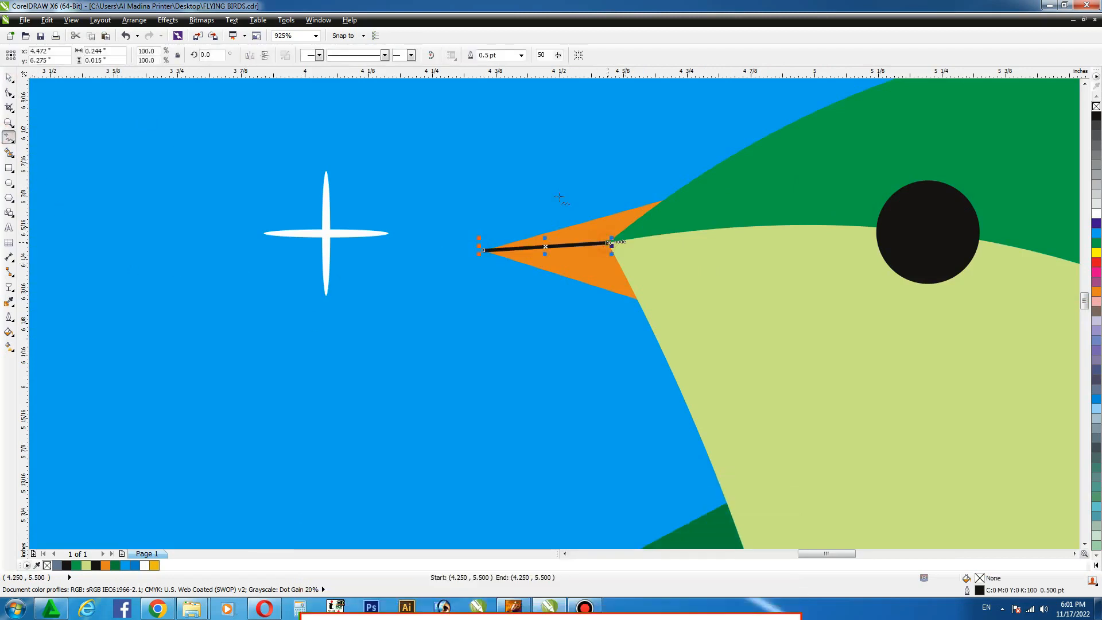
click(9, 79)
Create separate shapes from the beak's upper and lower halves with Smart Fill
click(9, 153)
click(597, 231)
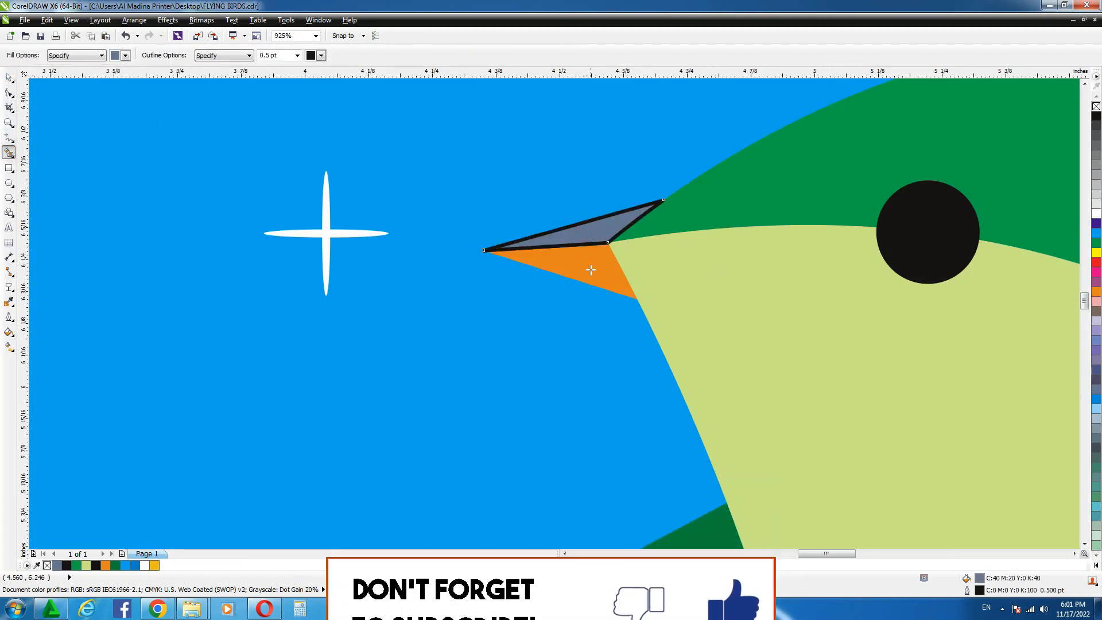
click(594, 265)
click(9, 77)
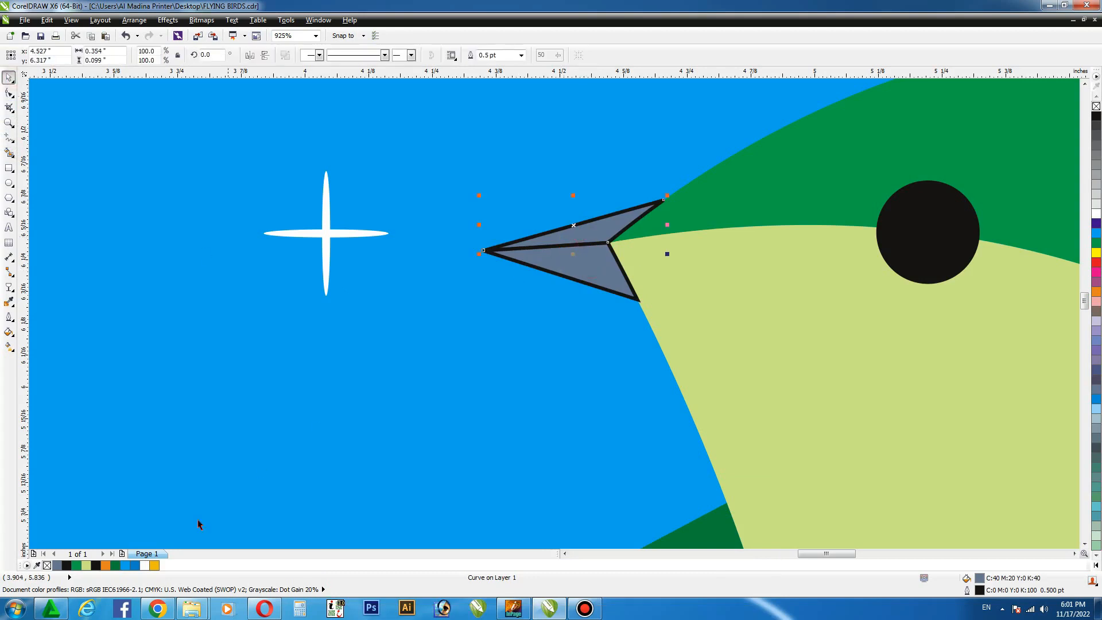
Fill the upper beak half orange and the lower half yellow (C0 M30 Y100 K0), and remove their outlines
click(1095, 291)
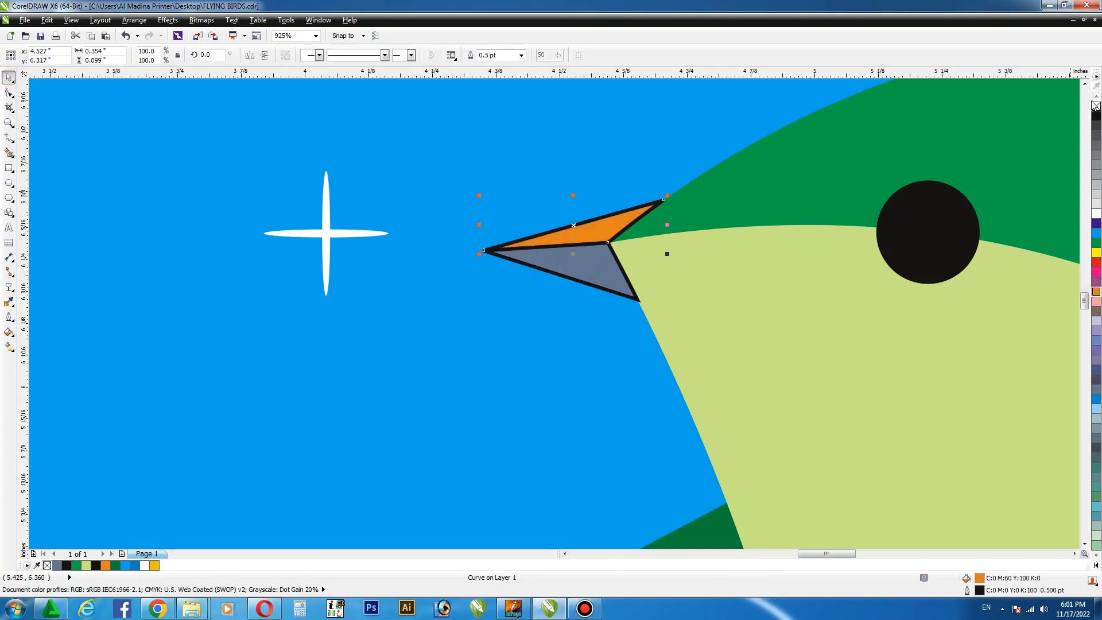
click(581, 269)
click(154, 565)
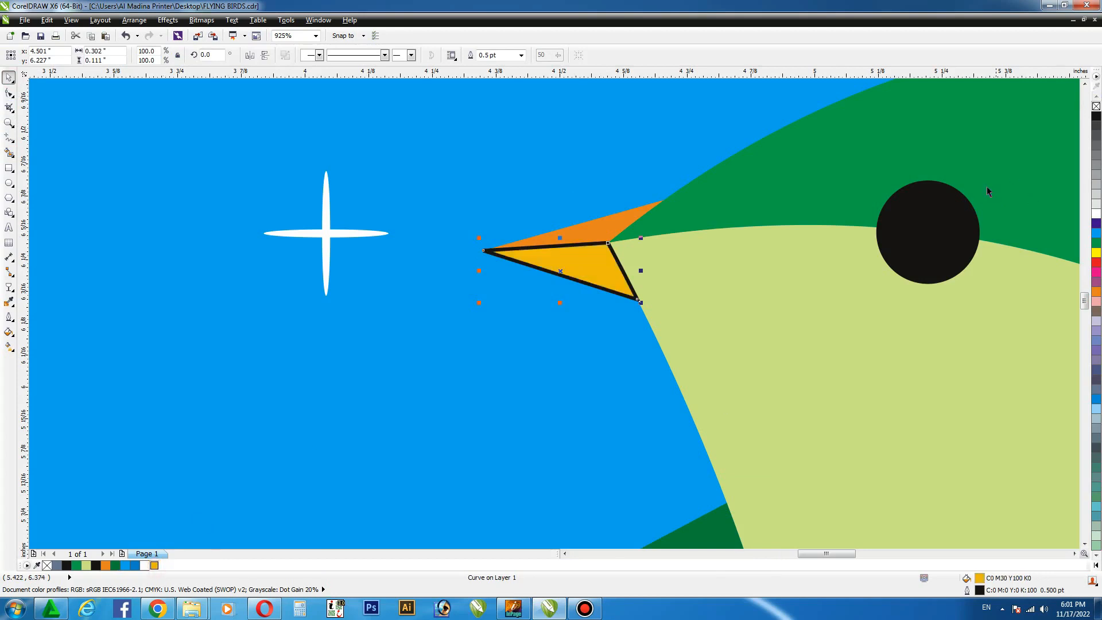
right_click(1096, 106)
click(487, 221)
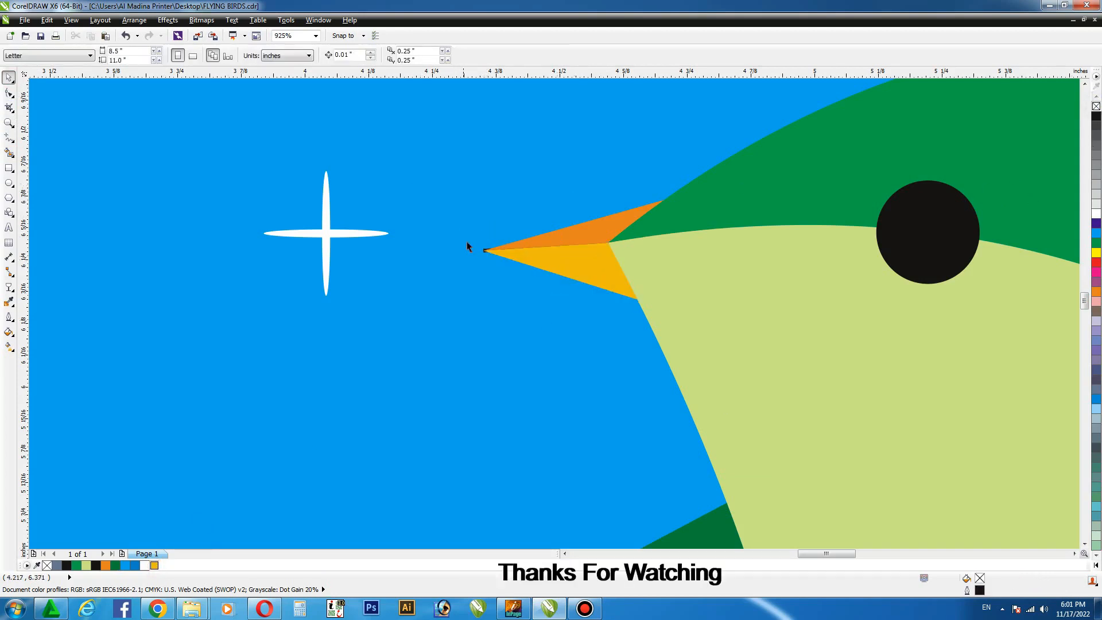
Clear the remaining outline of the beak pieces and dividing line at the beak's tip
drag(439, 170, 729, 377)
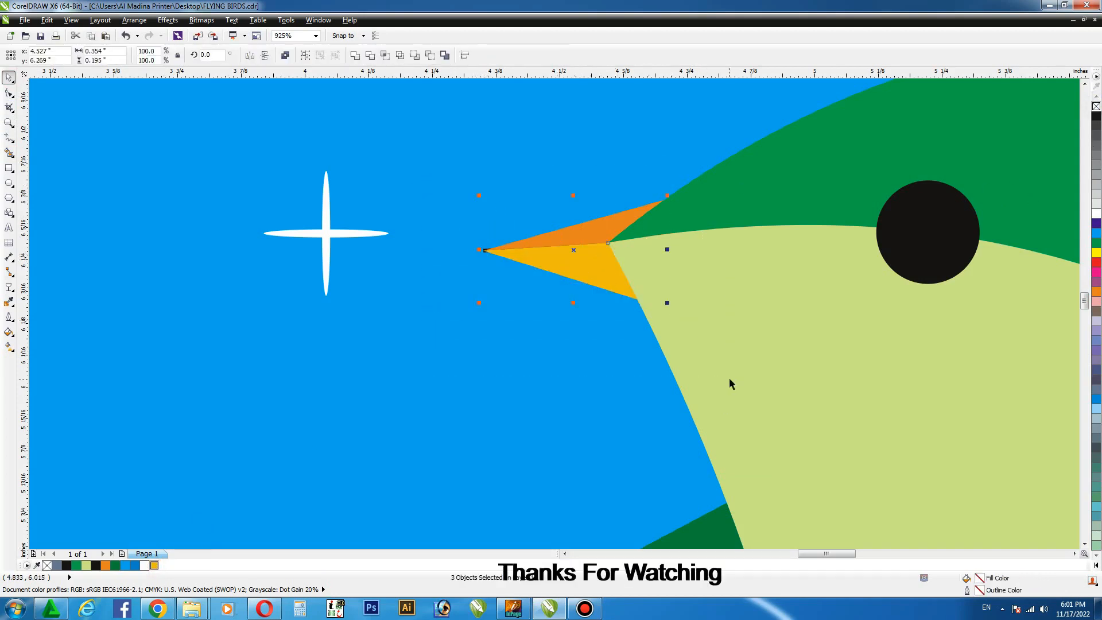
key(Escape)
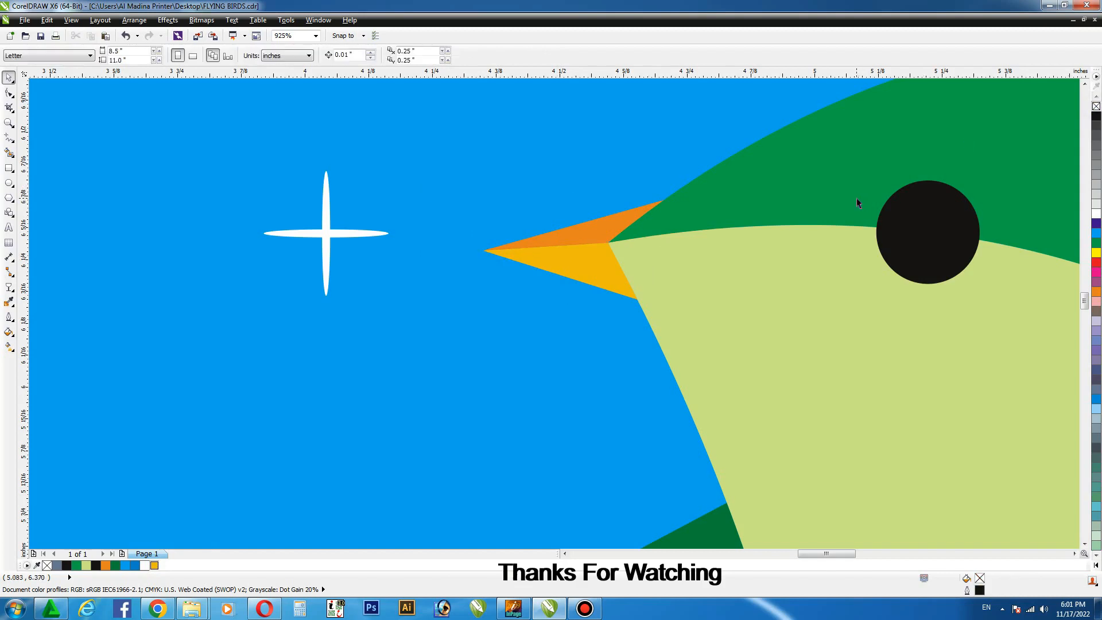
key(F4)
click(912, 182)
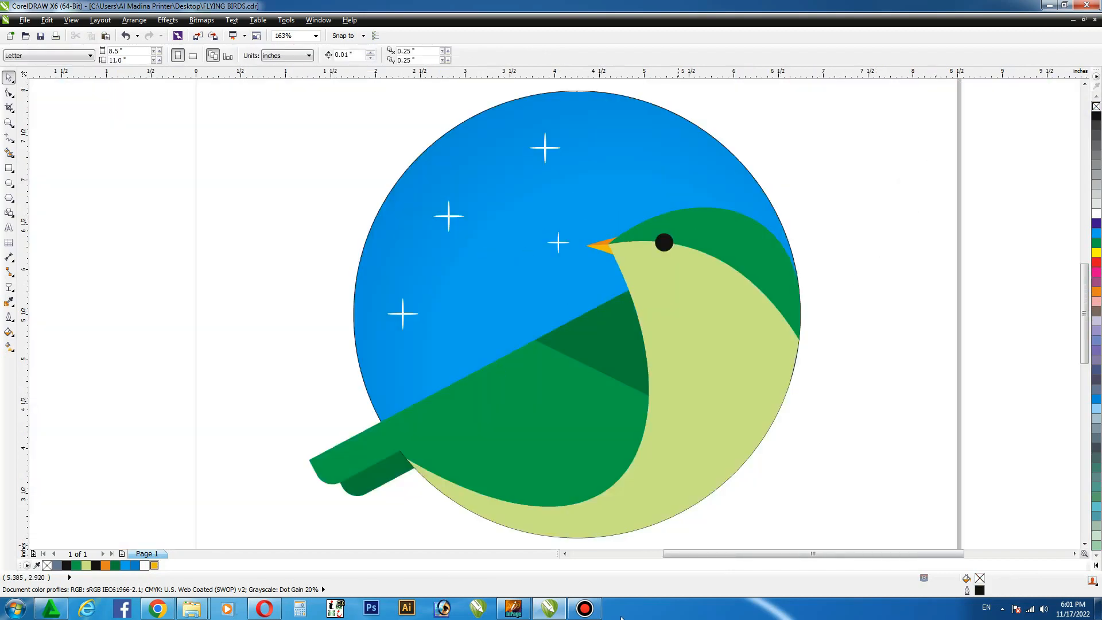